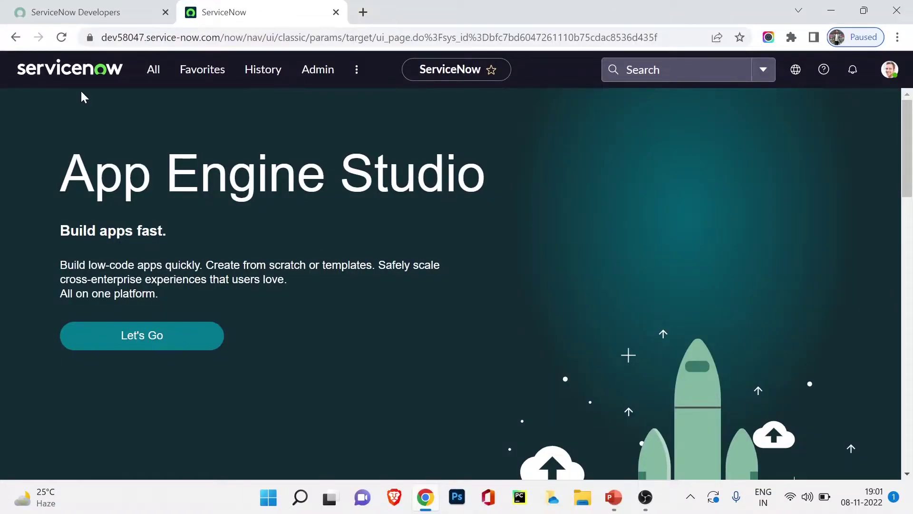
Load the Users list by entering sys_user in the filter navigator
{"action": "left_click", "coordinate": [153, 71]}
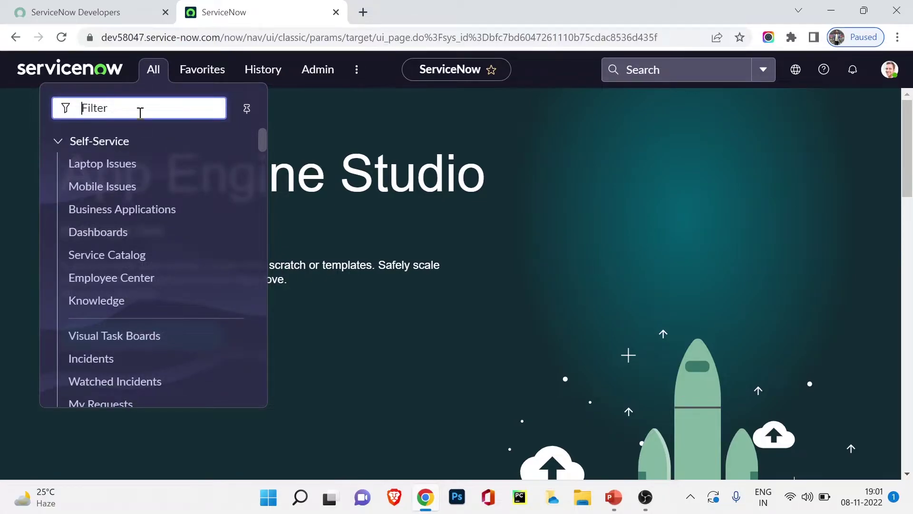
{"action": "type", "text": "sys"}
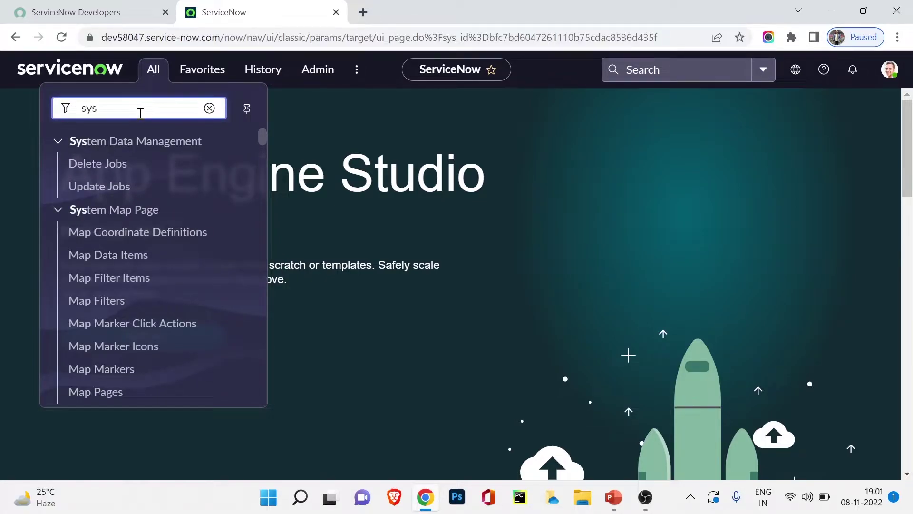
{"action": "type", "text": "_user.list"}
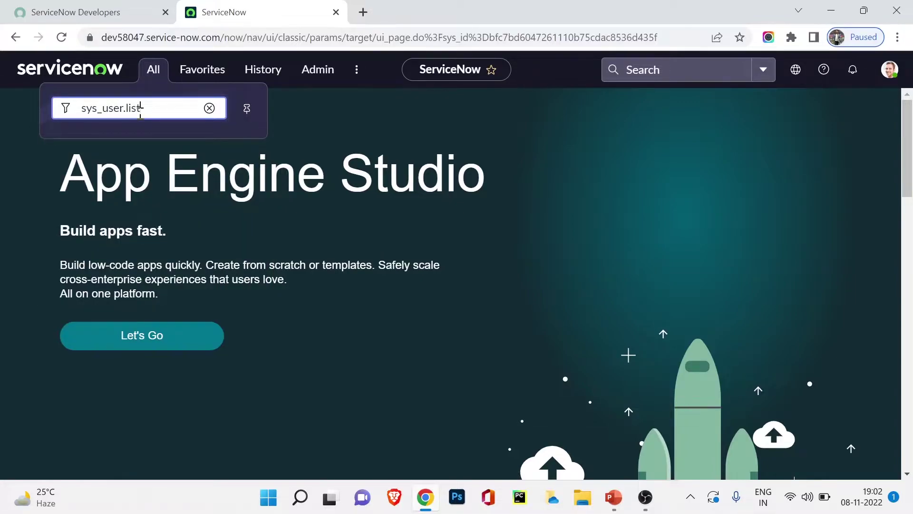
{"action": "key", "text": "Return"}
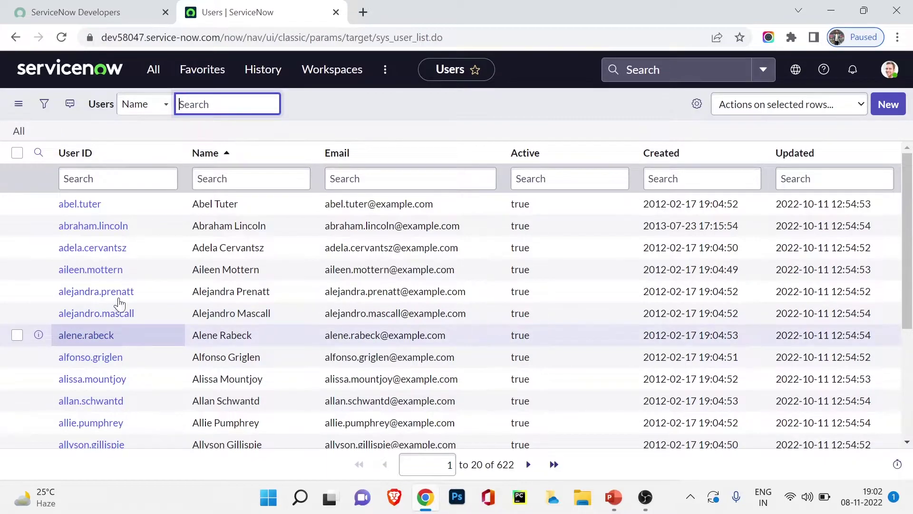
Browse the navigator's matches for 'us', then close it without choosing anything
{"action": "left_click", "coordinate": [151, 66]}
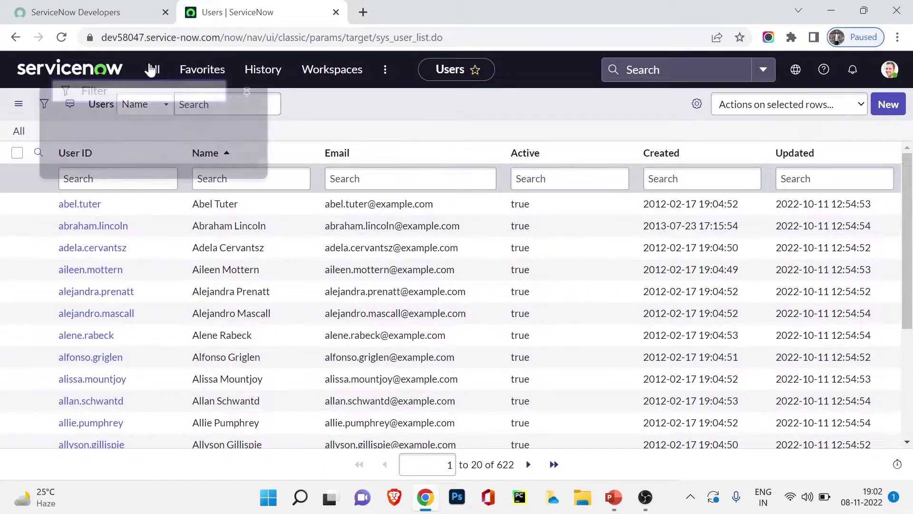
{"action": "type", "text": "user"}
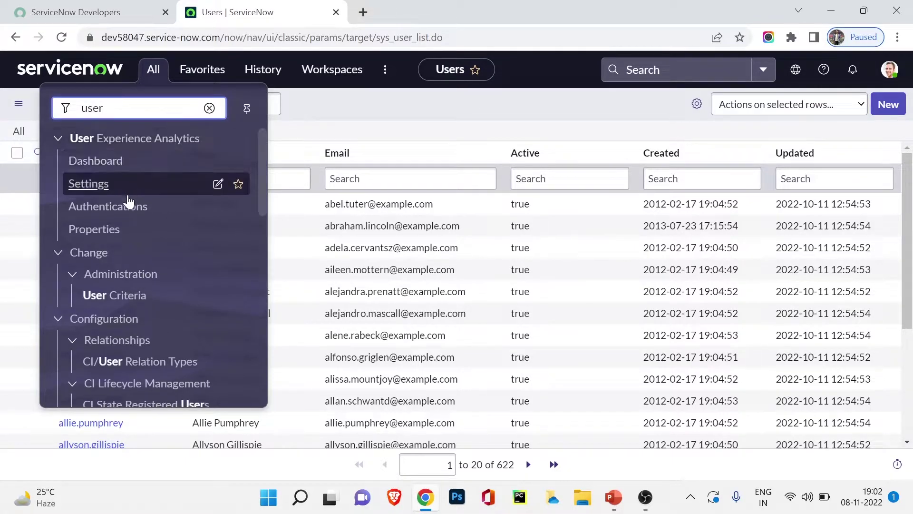
{"action": "scroll", "coordinate": [128, 201], "scroll_direction": "down", "scroll_amount": 5}
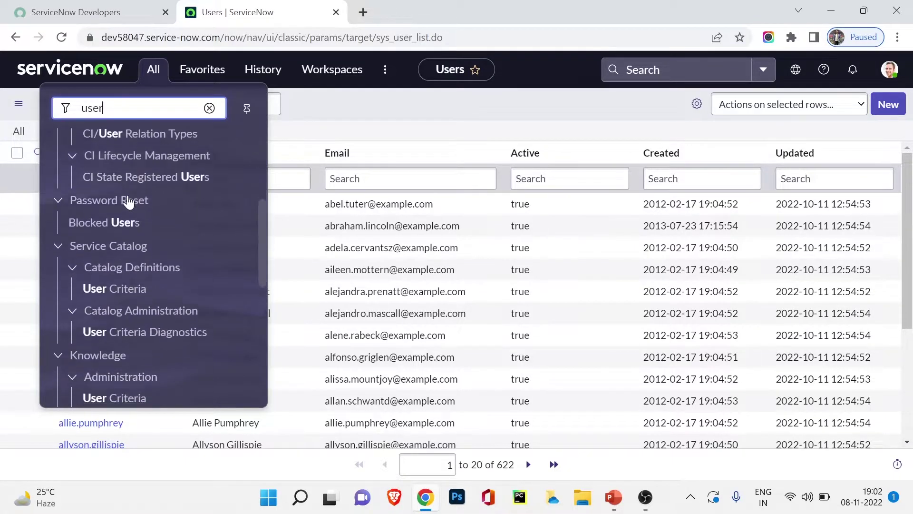
{"action": "scroll", "coordinate": [128, 202], "scroll_direction": "down", "scroll_amount": 5}
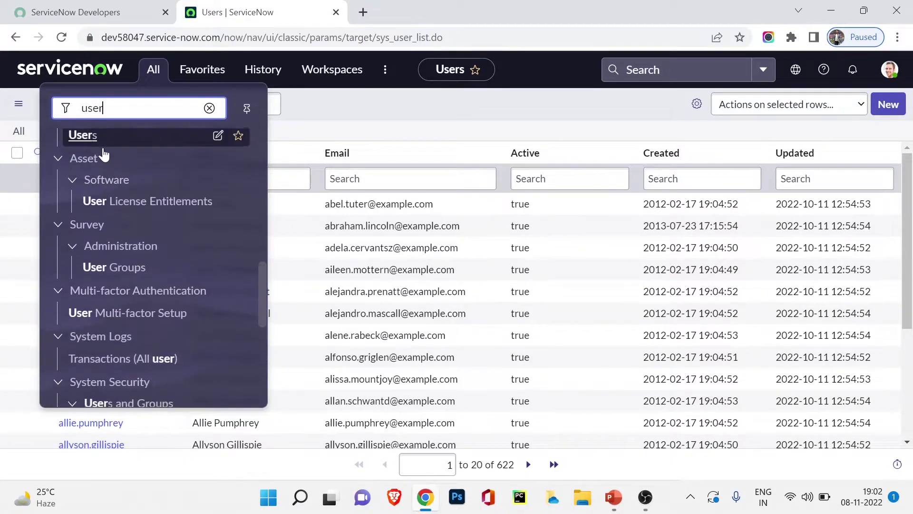
{"action": "scroll", "coordinate": [128, 184], "scroll_direction": "up", "scroll_amount": 1}
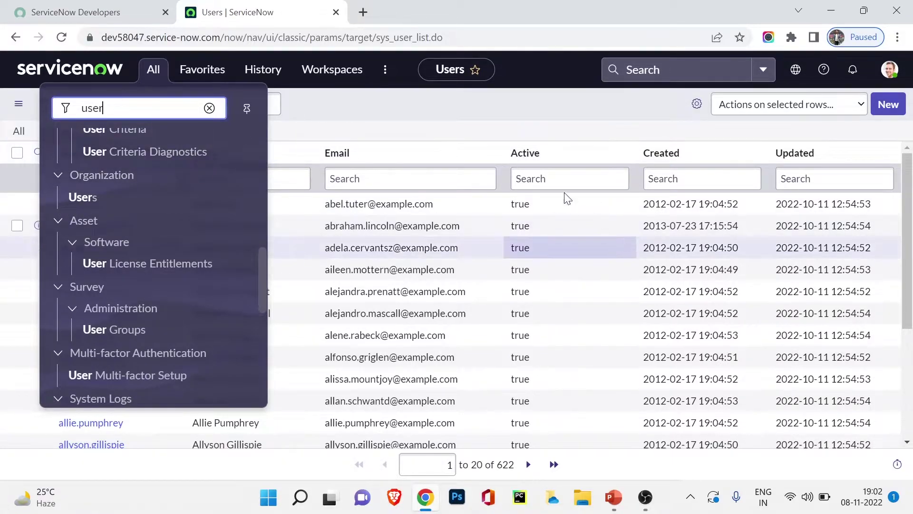
{"action": "left_click", "coordinate": [490, 112]}
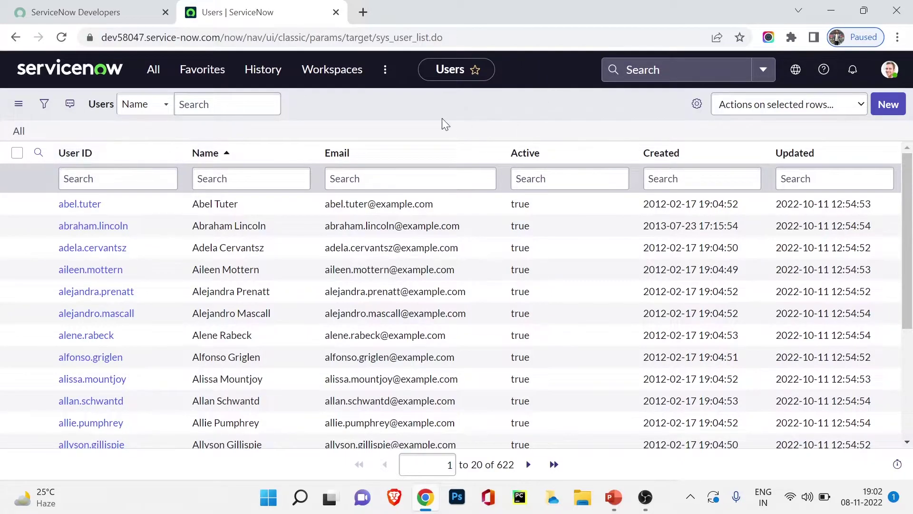
{"action": "right_click", "coordinate": [443, 109]}
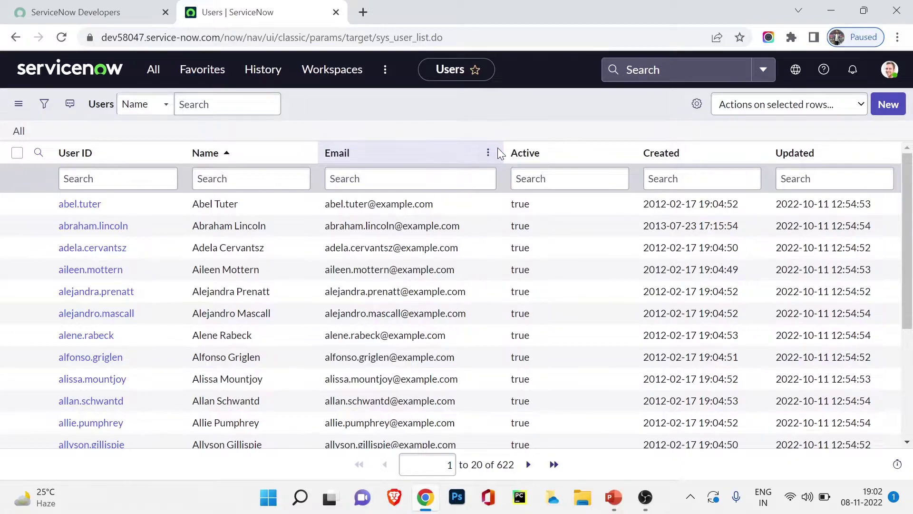
{"action": "left_click", "coordinate": [488, 152]}
{"action": "mouse_move", "coordinate": [535, 289]}
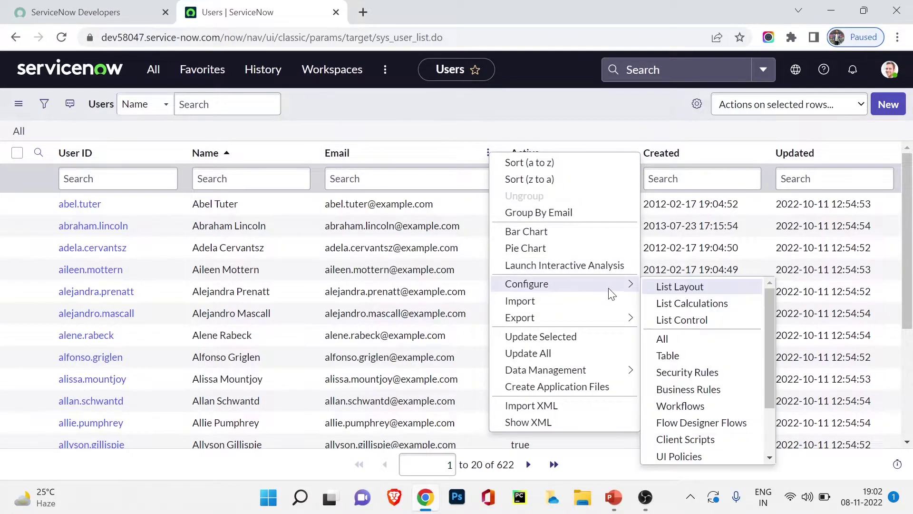
{"action": "left_click", "coordinate": [671, 356]}
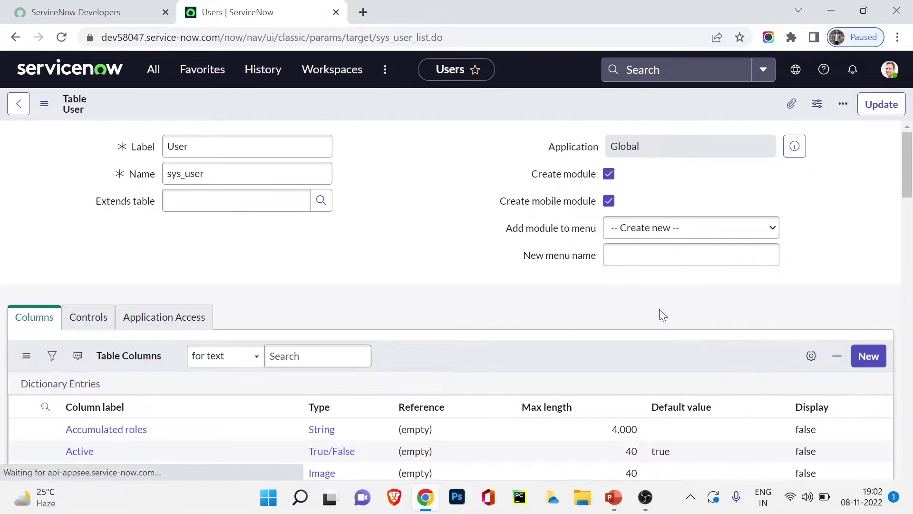
{"action": "left_click", "coordinate": [200, 176]}
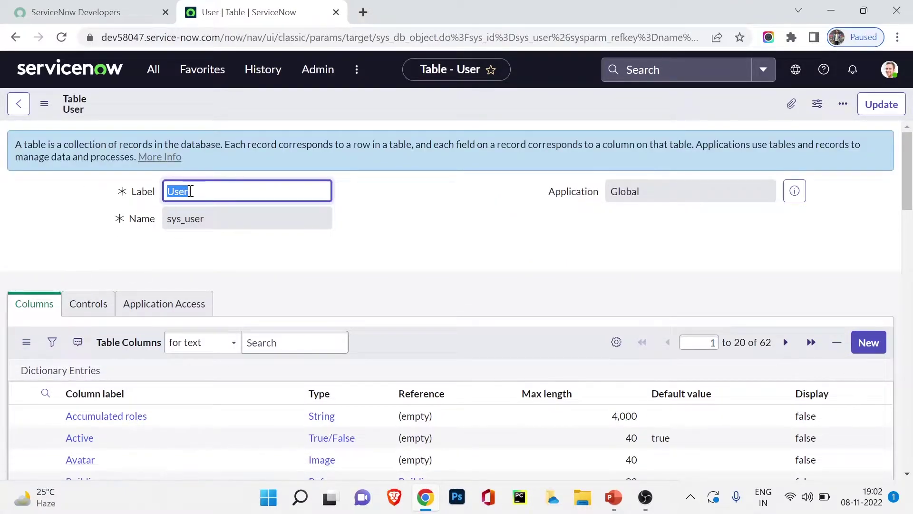
{"action": "scroll", "coordinate": [157, 237], "scroll_direction": "down", "scroll_amount": 5}
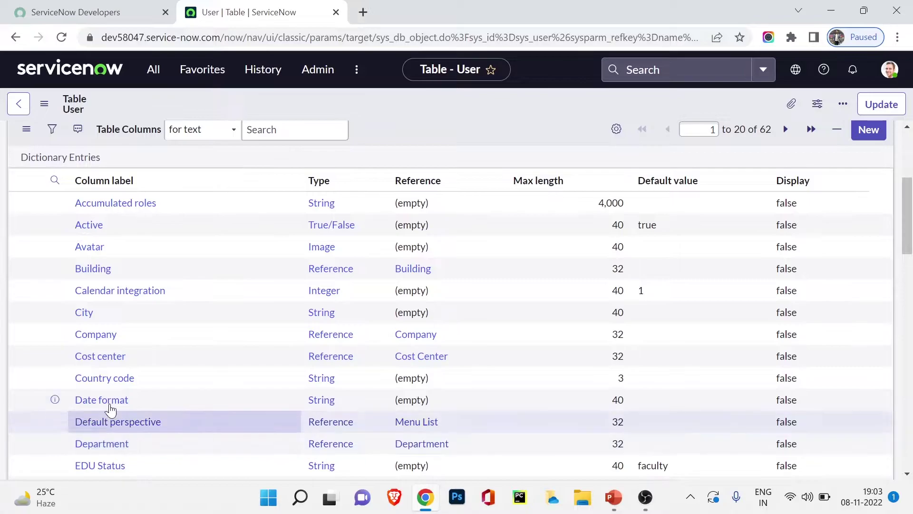
{"action": "scroll", "coordinate": [136, 244], "scroll_direction": "up", "scroll_amount": 5}
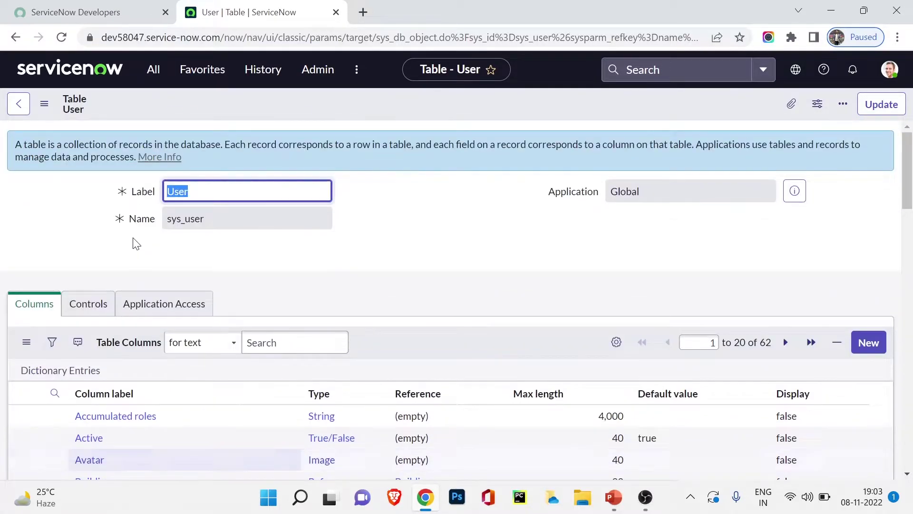
{"action": "left_click", "coordinate": [18, 104]}
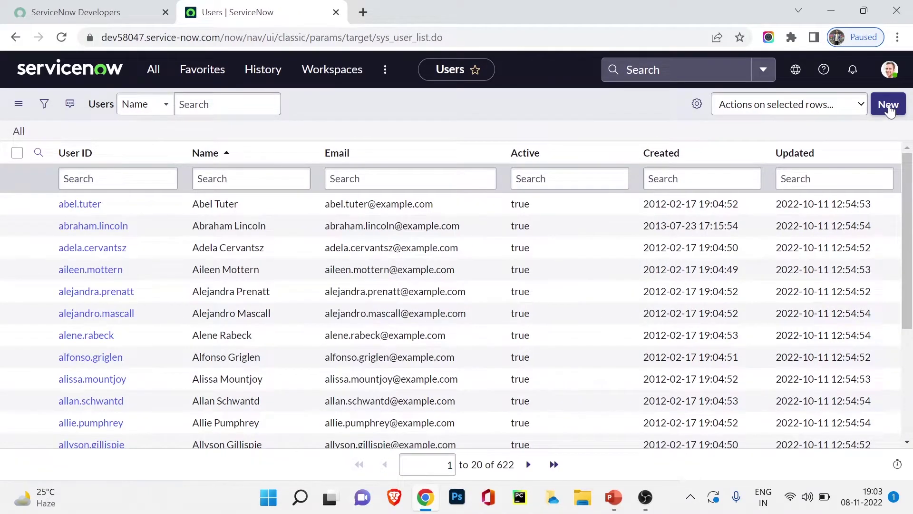
Start a new user record and enter the user ID and first name
{"action": "left_click", "coordinate": [888, 105]}
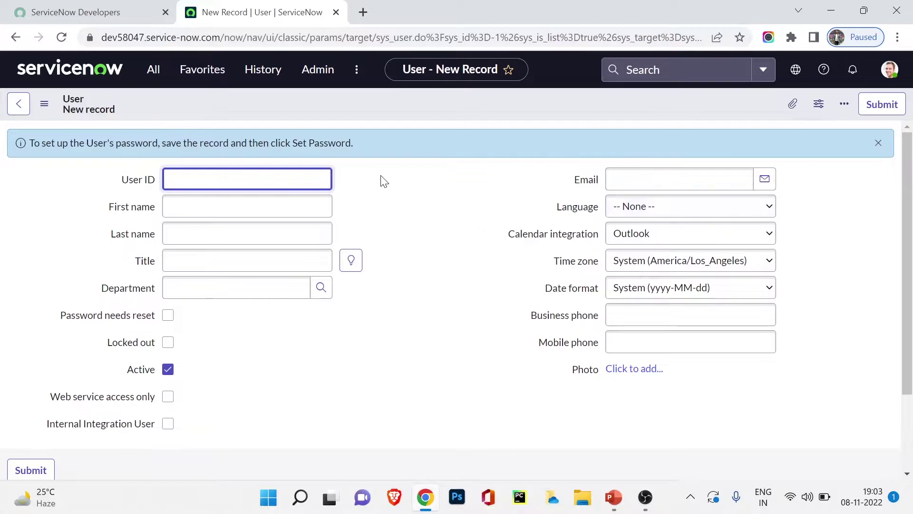
{"action": "left_click", "coordinate": [282, 176]}
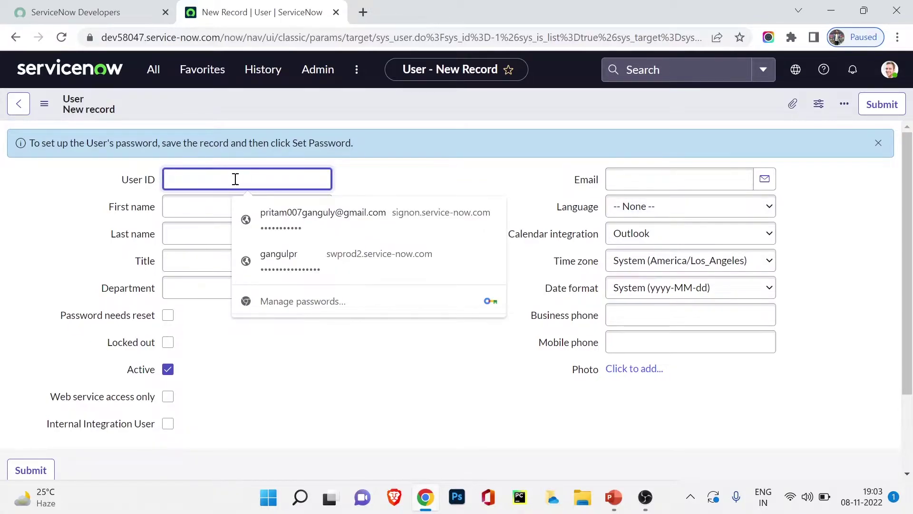
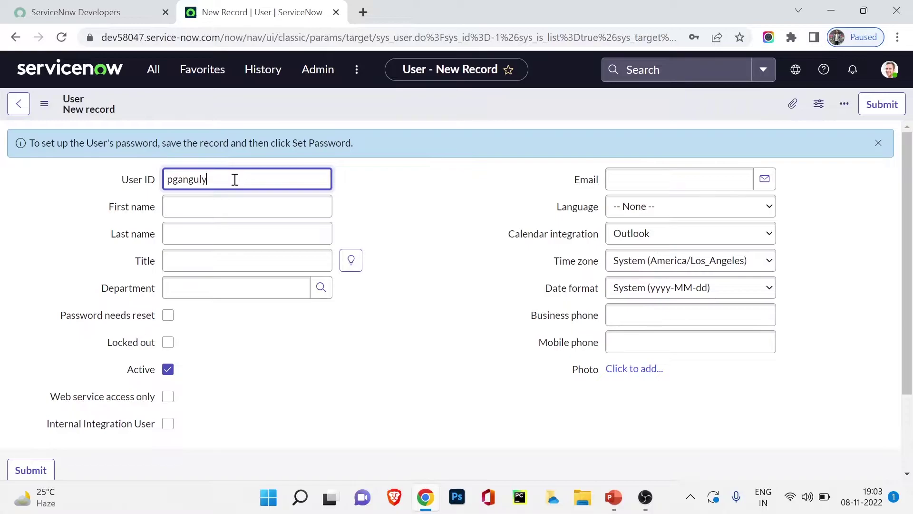
{"action": "left_click", "coordinate": [241, 209]}
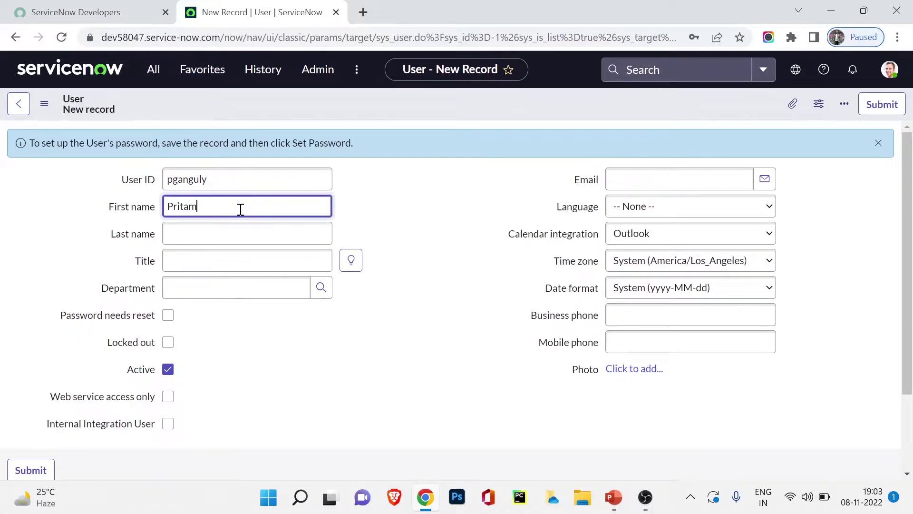
Enter the last name and title Youtuber, then bring up the Department lookup
{"action": "left_click", "coordinate": [226, 229]}
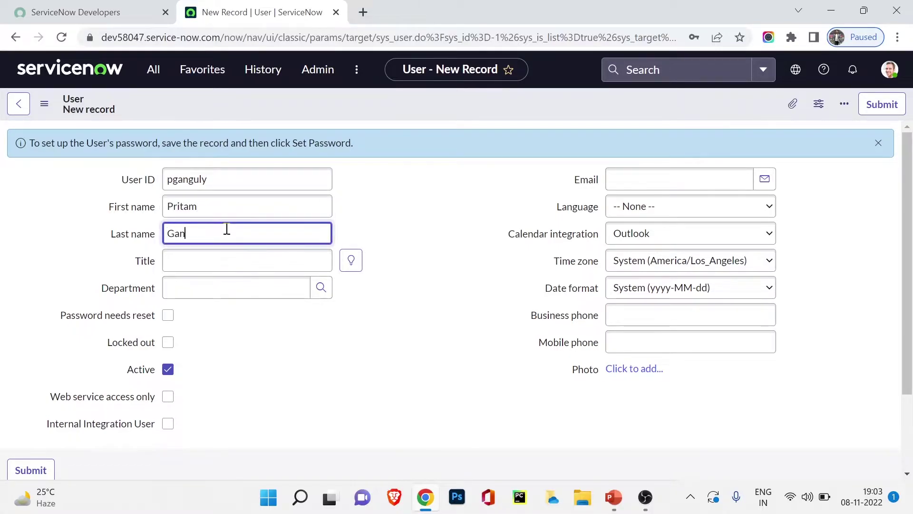
{"action": "left_click", "coordinate": [197, 261]}
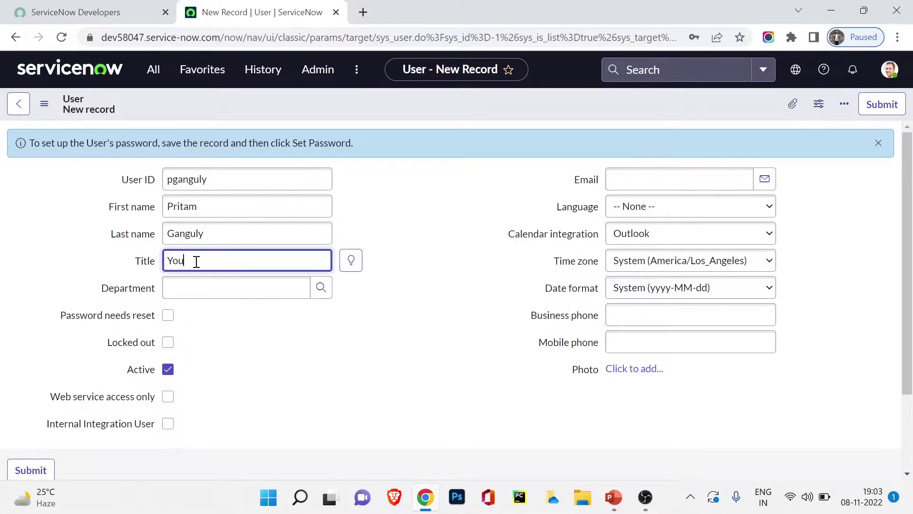
{"action": "left_click", "coordinate": [187, 281]}
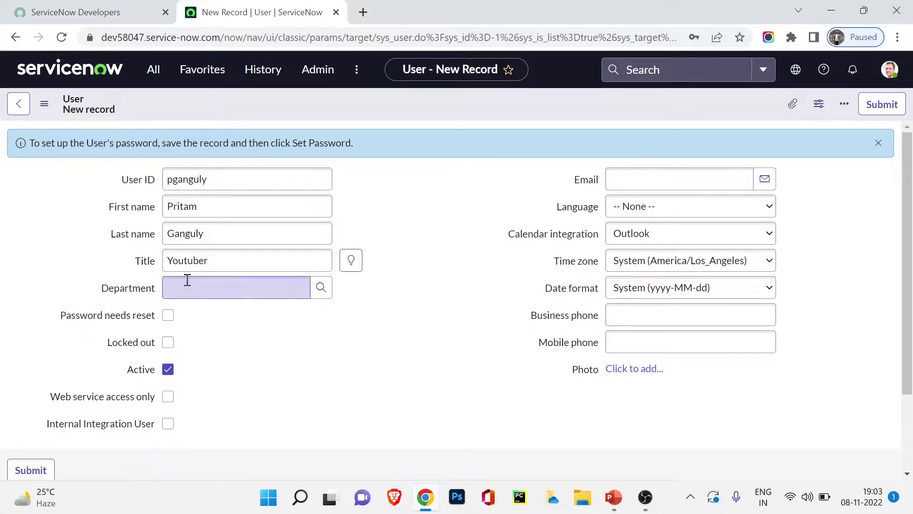
{"action": "left_click", "coordinate": [323, 293]}
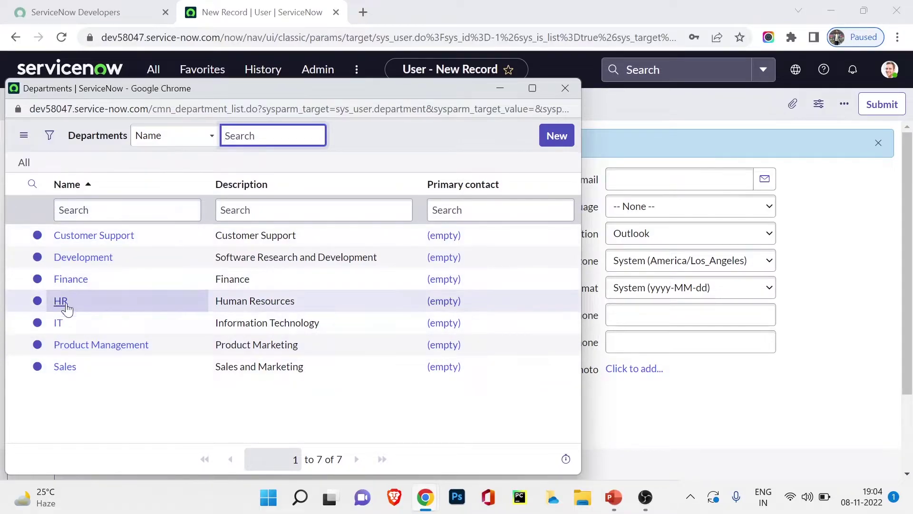
Choose IT from the Departments lookup list for the user
{"action": "left_click", "coordinate": [58, 322]}
{"action": "left_click", "coordinate": [58, 323]}
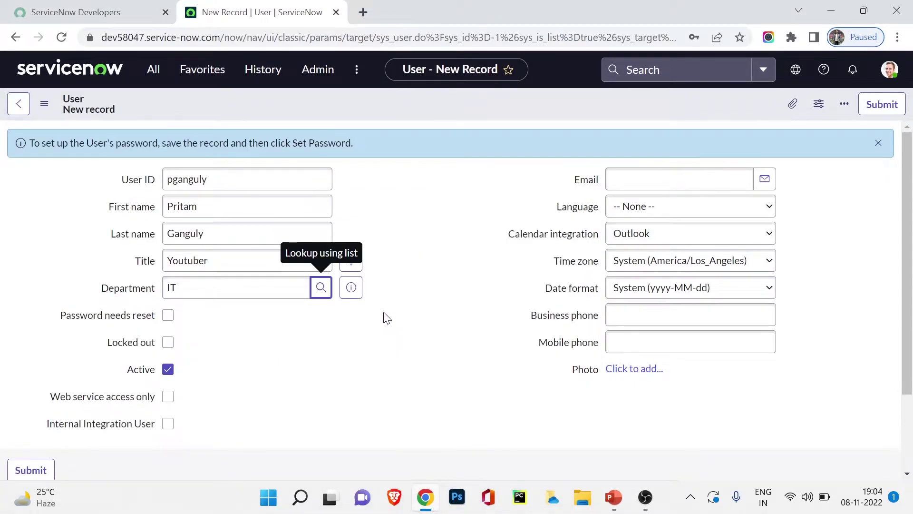
{"action": "left_click", "coordinate": [196, 330]}
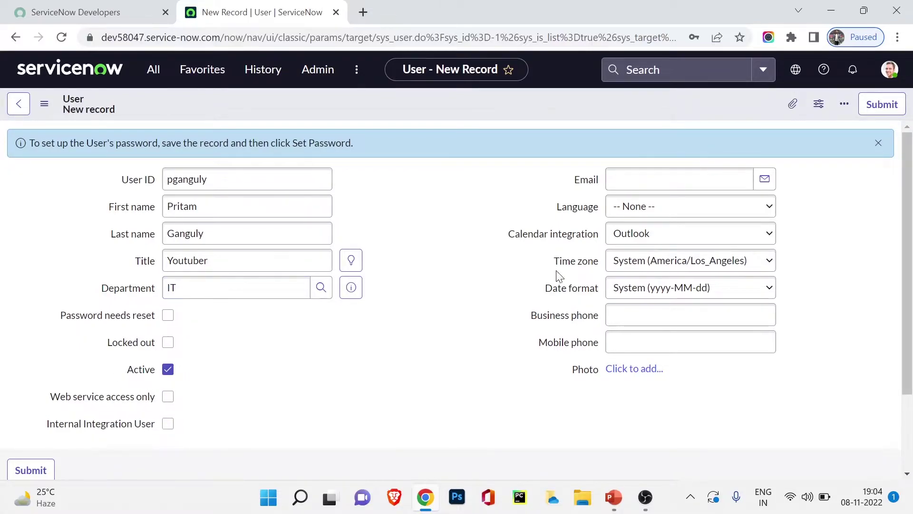
Enter the user's e-mail address, choose English as language, and fill in the mobile phone number
{"action": "left_click", "coordinate": [730, 176]}
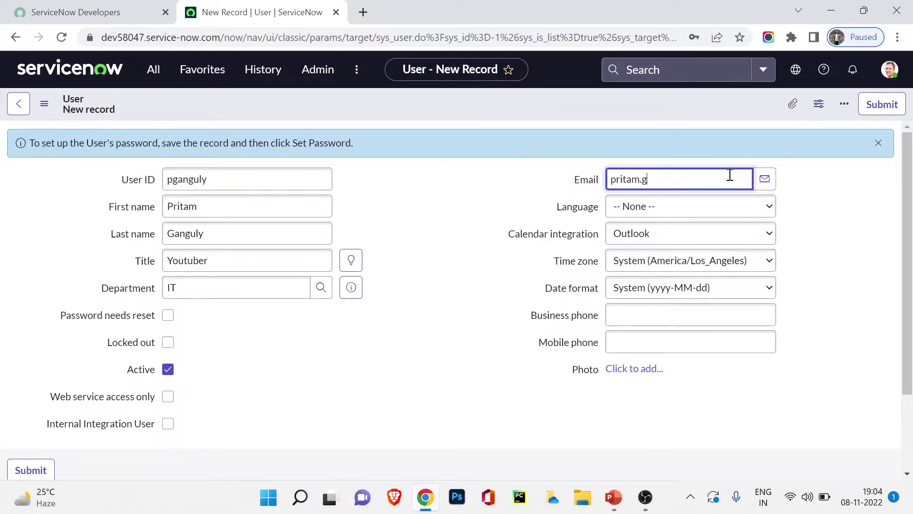
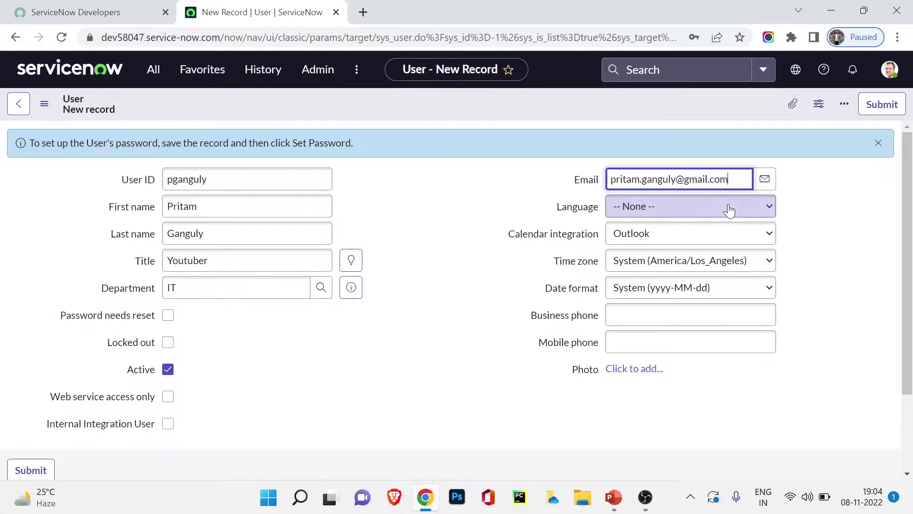
{"action": "left_click", "coordinate": [728, 208]}
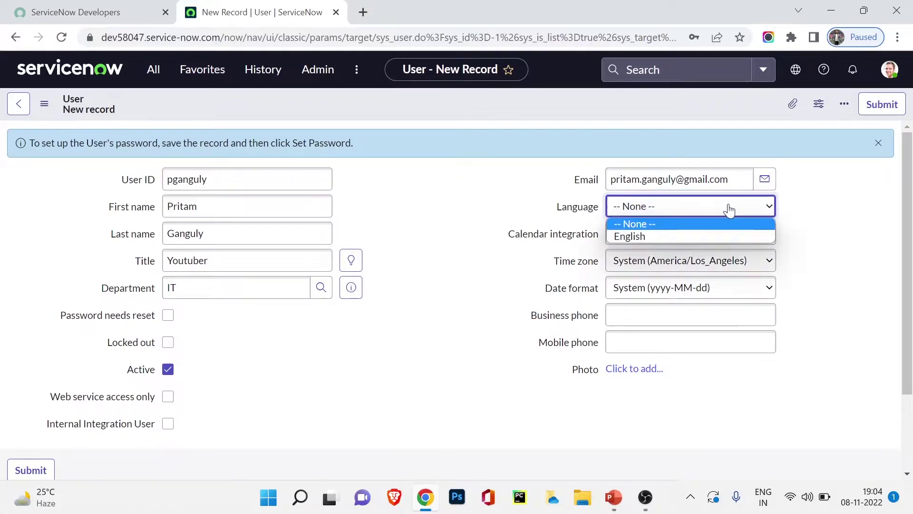
{"action": "left_click", "coordinate": [666, 233]}
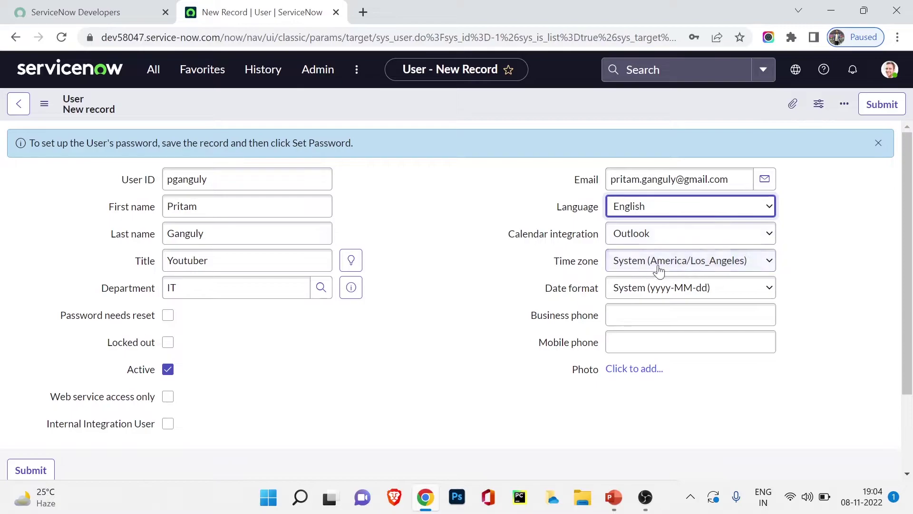
{"action": "left_click", "coordinate": [664, 318]}
{"action": "left_click", "coordinate": [668, 343]}
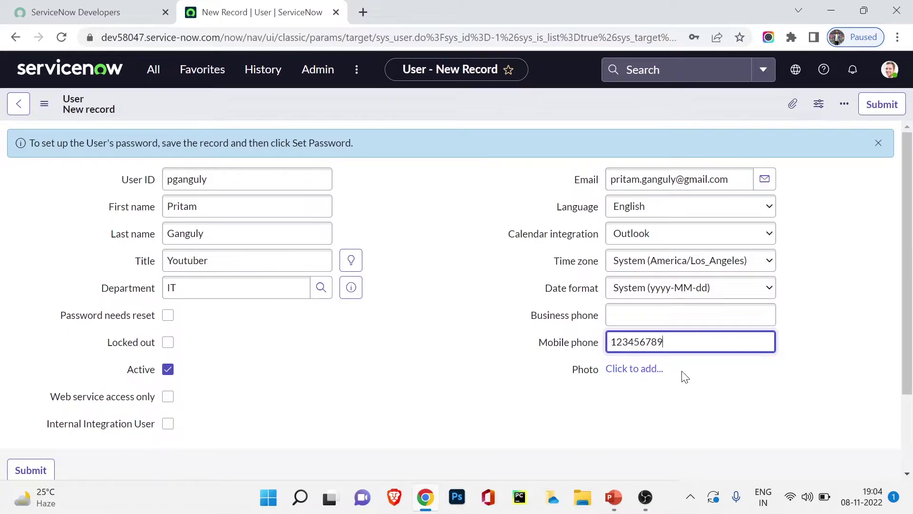
{"action": "scroll", "coordinate": [685, 331], "scroll_direction": "down", "scroll_amount": 2}
{"action": "scroll", "coordinate": [685, 331], "scroll_direction": "up", "scroll_amount": 2}
Save the new user record using the form header's context menu
{"action": "left_click_drag", "start_coordinate": [96, 139], "coordinate": [285, 143]}
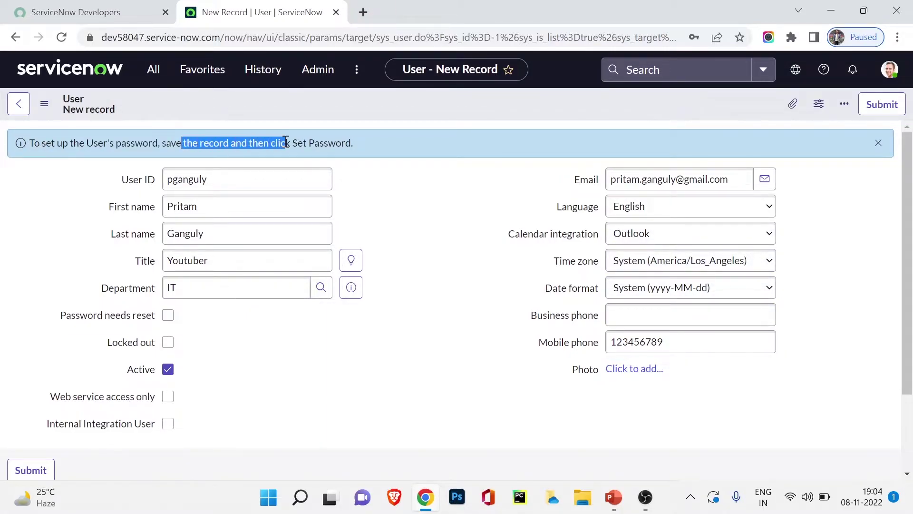
{"action": "left_click", "coordinate": [407, 197]}
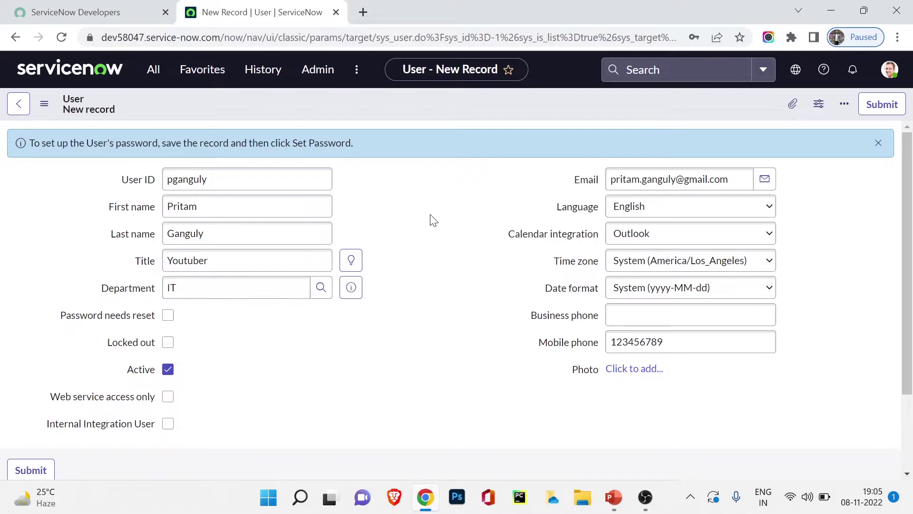
{"action": "right_click", "coordinate": [422, 104]}
{"action": "left_click", "coordinate": [438, 113]}
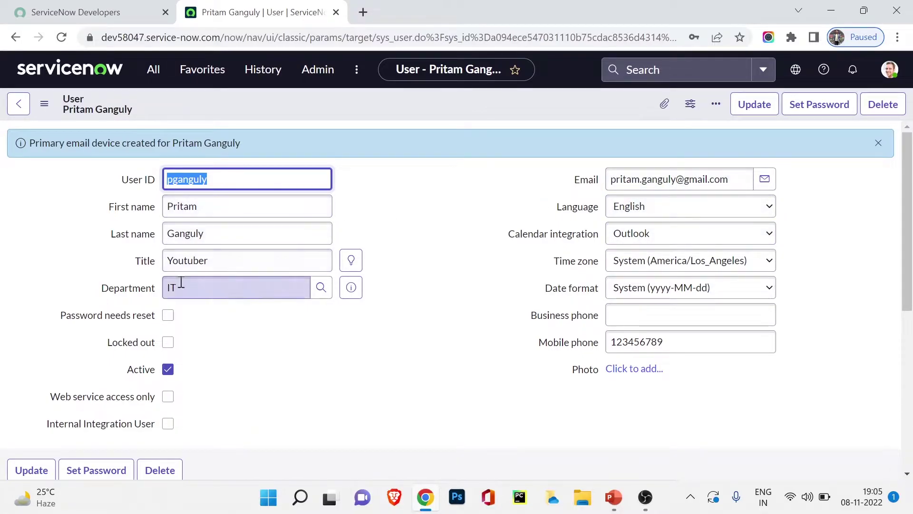
Open the Set Password dialog on the saved user record
{"action": "left_click", "coordinate": [822, 114]}
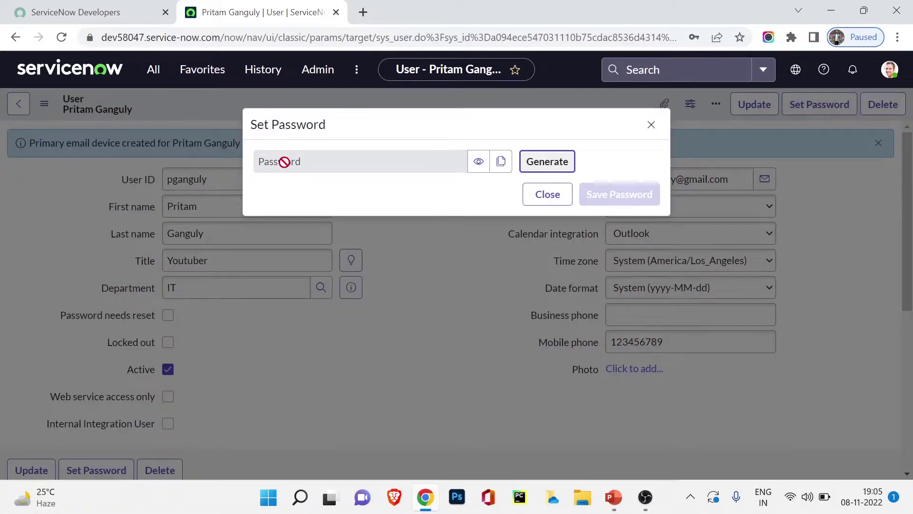
Generate a password in the Set Password dialog, regenerating it several times
{"action": "left_click", "coordinate": [333, 167]}
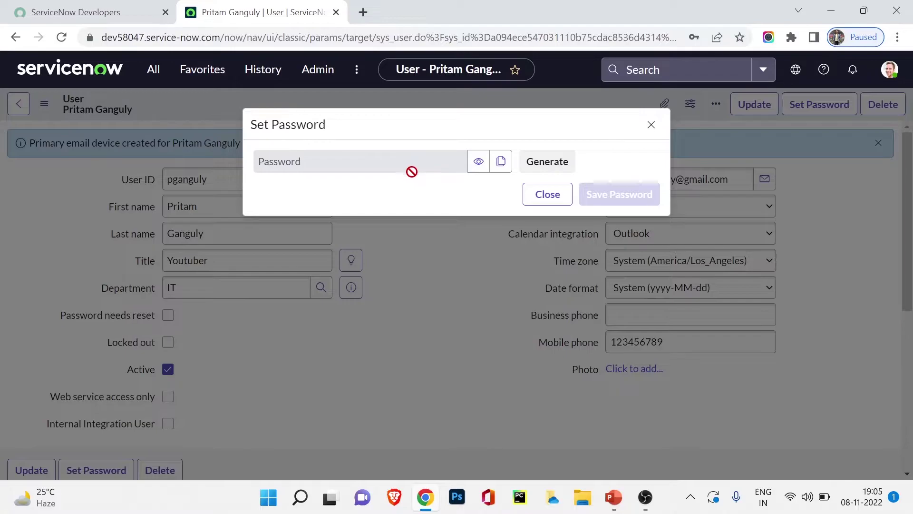
{"action": "left_click", "coordinate": [500, 162]}
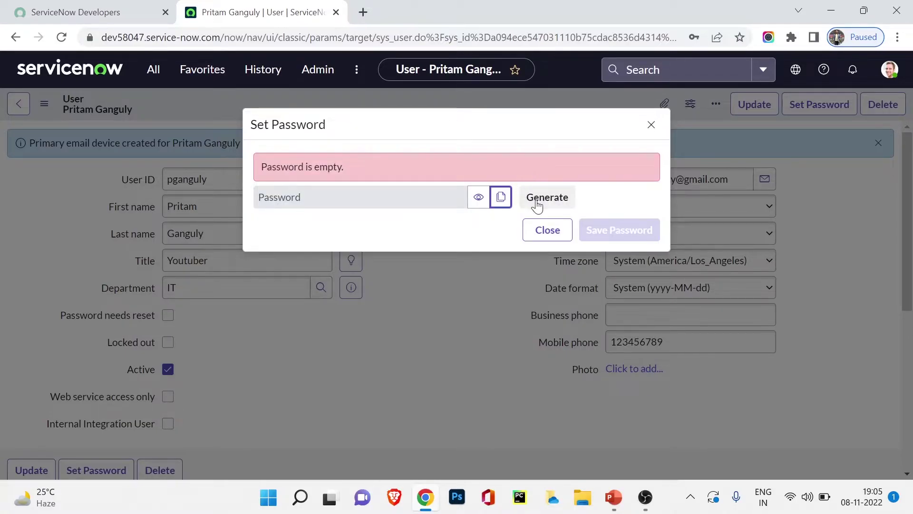
{"action": "left_click", "coordinate": [538, 203]}
{"action": "left_click", "coordinate": [479, 199]}
{"action": "left_click", "coordinate": [481, 200]}
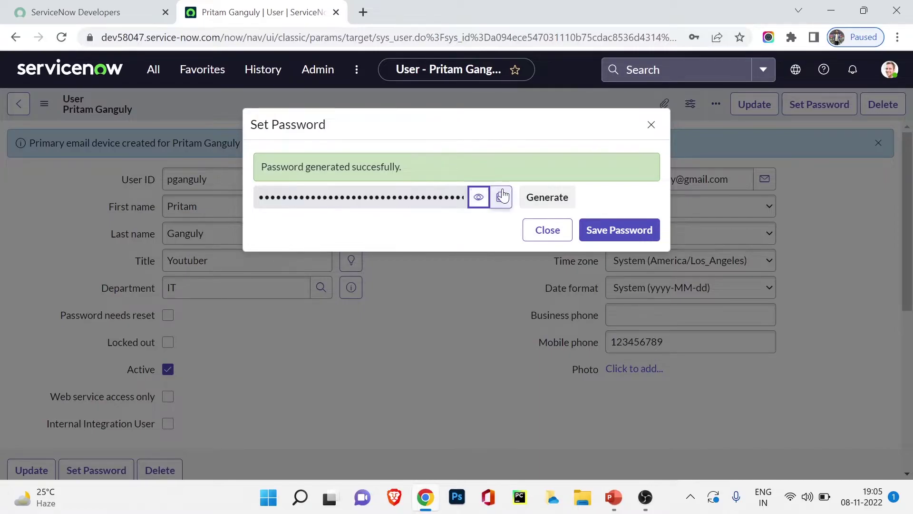
{"action": "left_click", "coordinate": [541, 202]}
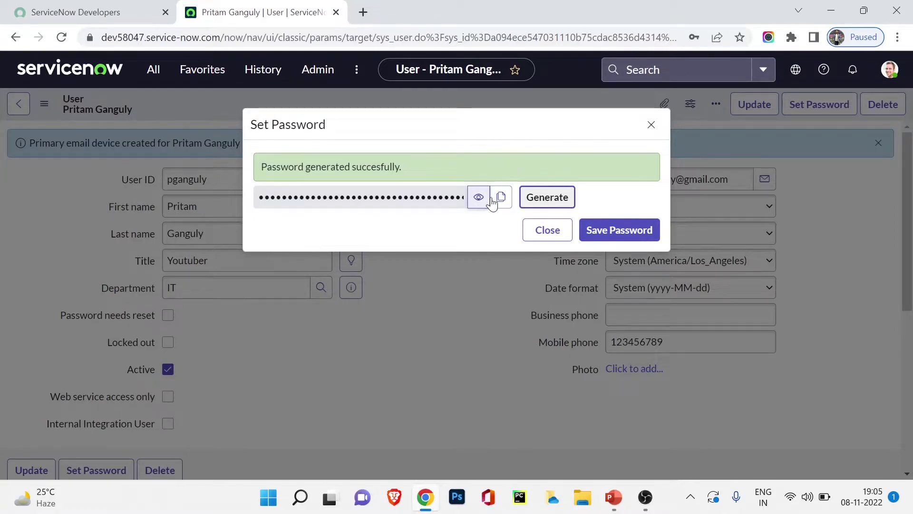
{"action": "left_click", "coordinate": [559, 199]}
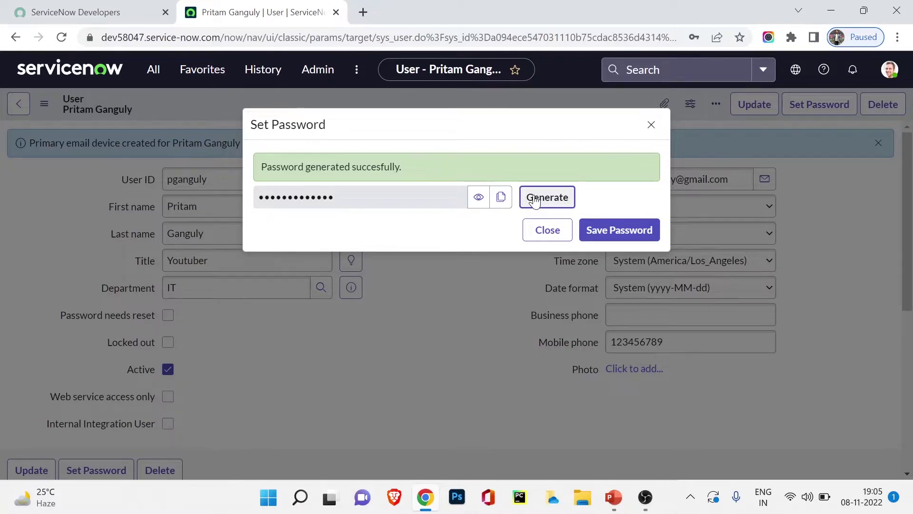
{"action": "left_click", "coordinate": [535, 200]}
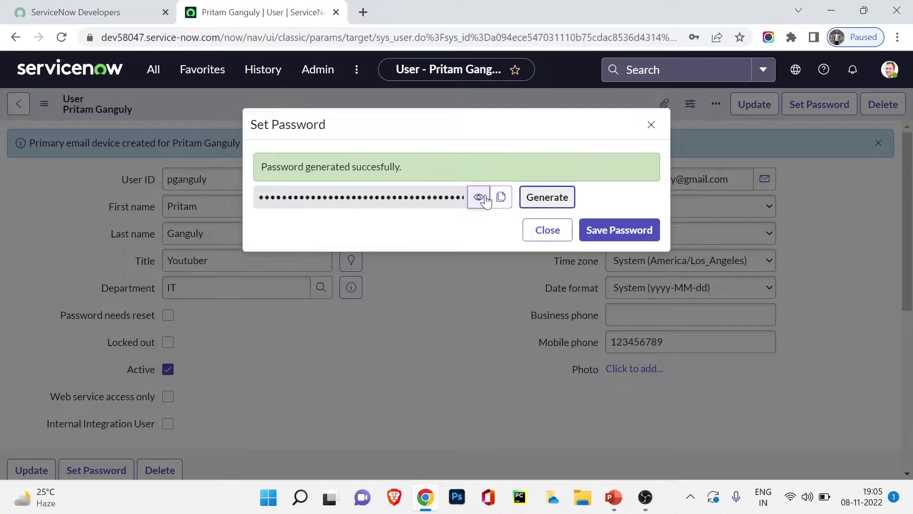
Copy the generated password, save it for the user, and close the dialog
{"action": "double_click", "coordinate": [443, 197]}
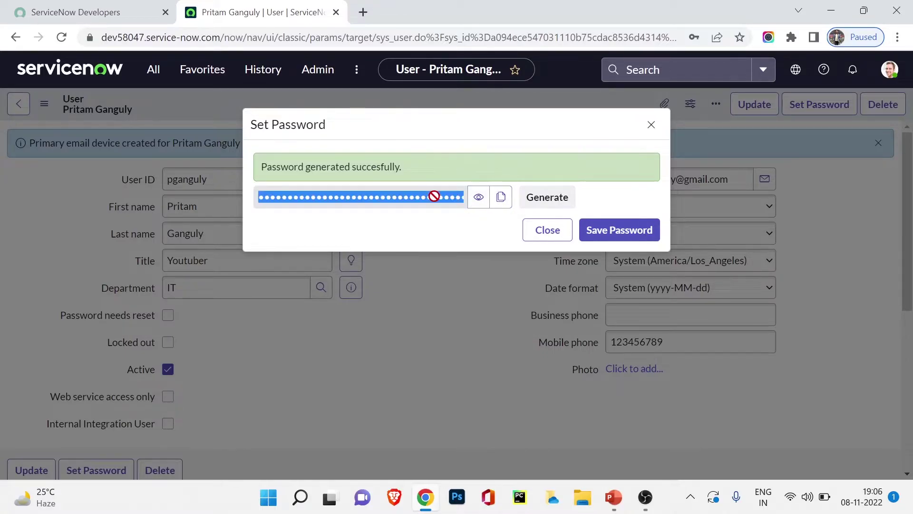
{"action": "left_click", "coordinate": [501, 197]}
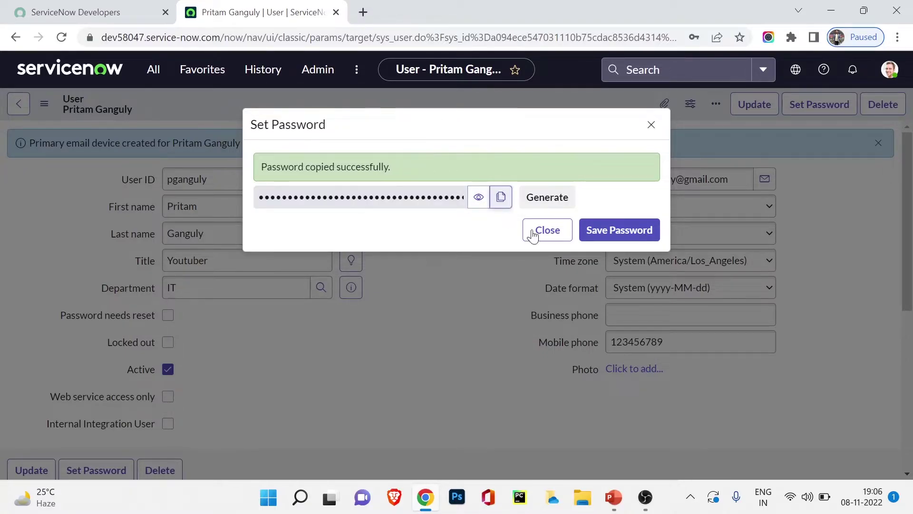
{"action": "left_click", "coordinate": [634, 237]}
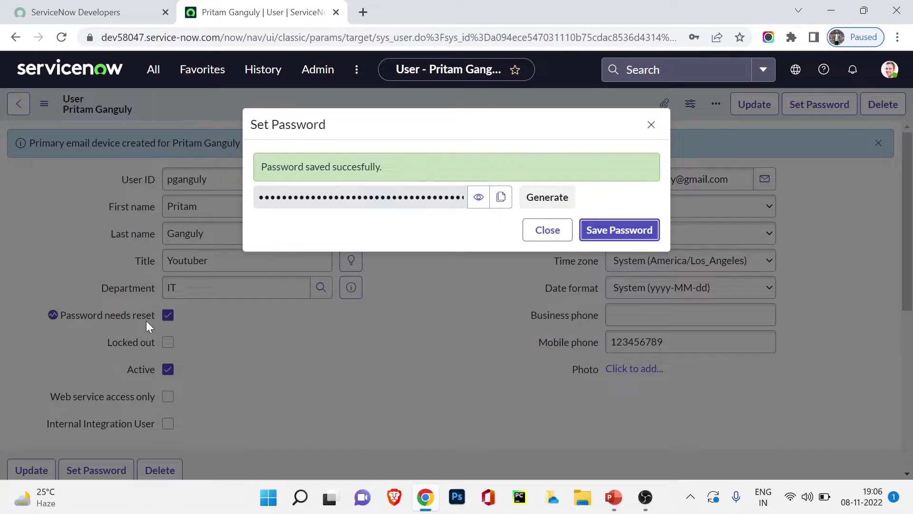
{"action": "left_click", "coordinate": [568, 236]}
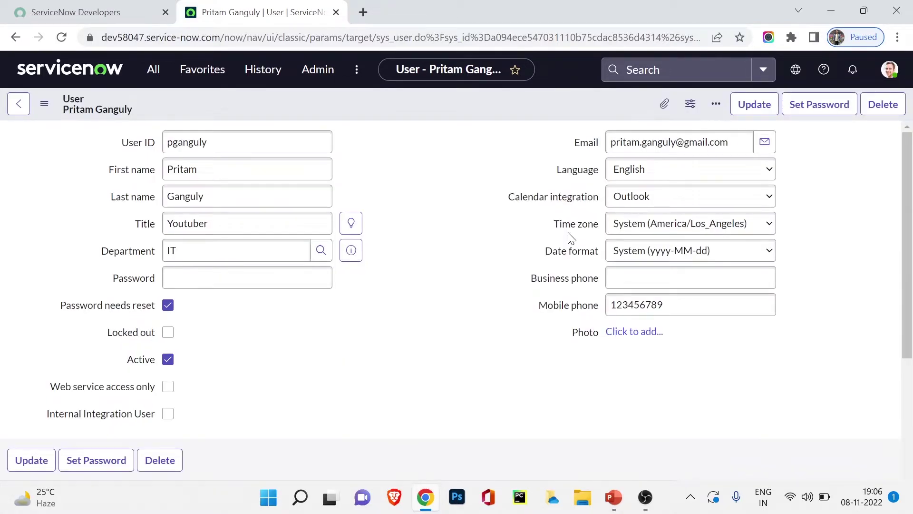
Update the user record, decline Chrome's save-password prompt, and log out as administrator
{"action": "left_click", "coordinate": [736, 106]}
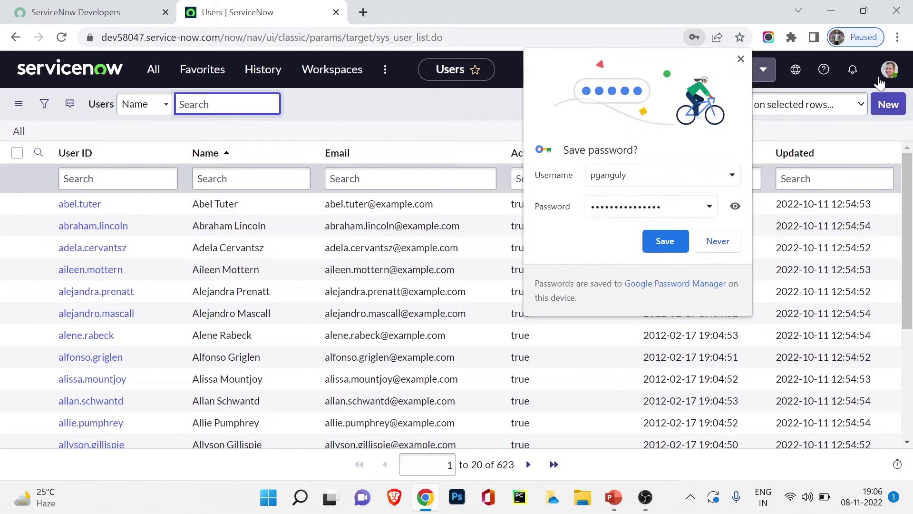
{"action": "left_click", "coordinate": [718, 240]}
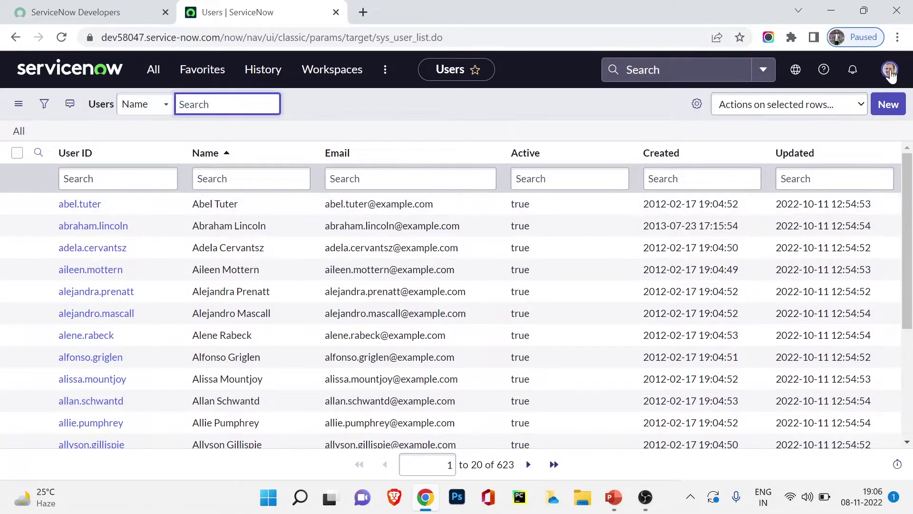
{"action": "left_click", "coordinate": [889, 70]}
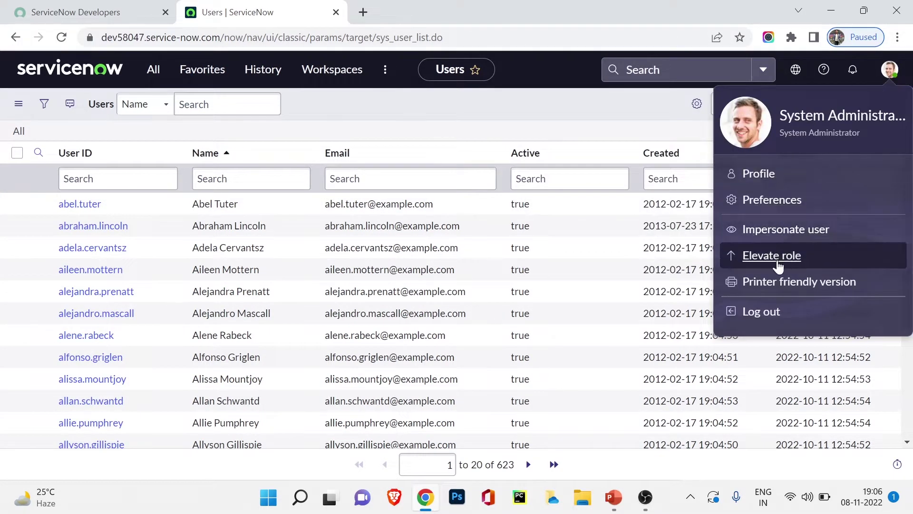
{"action": "left_click", "coordinate": [772, 312]}
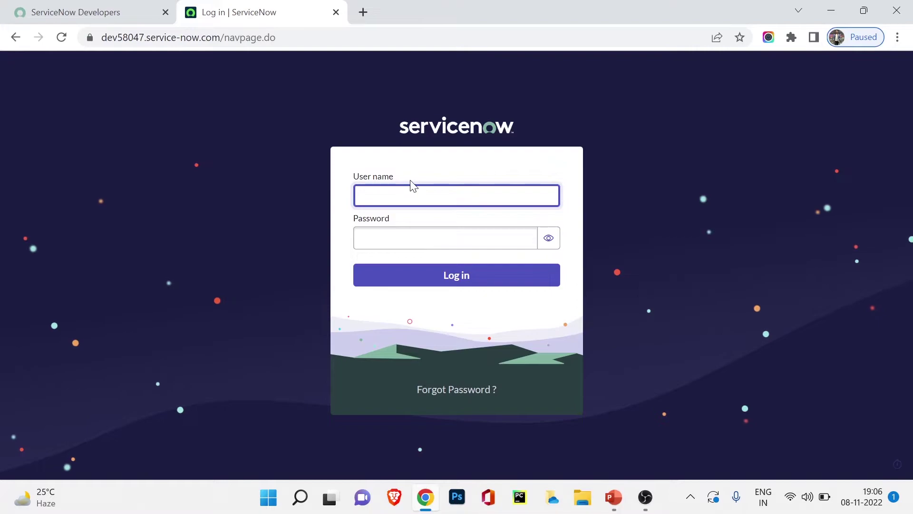
Log in as the new user, pasting the copied generated password
{"action": "left_click", "coordinate": [414, 193]}
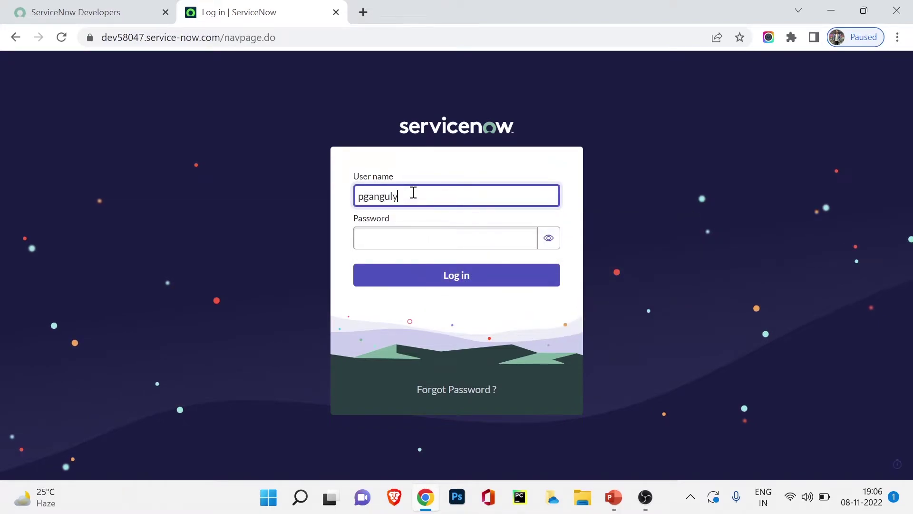
{"action": "key", "text": "Tab"}
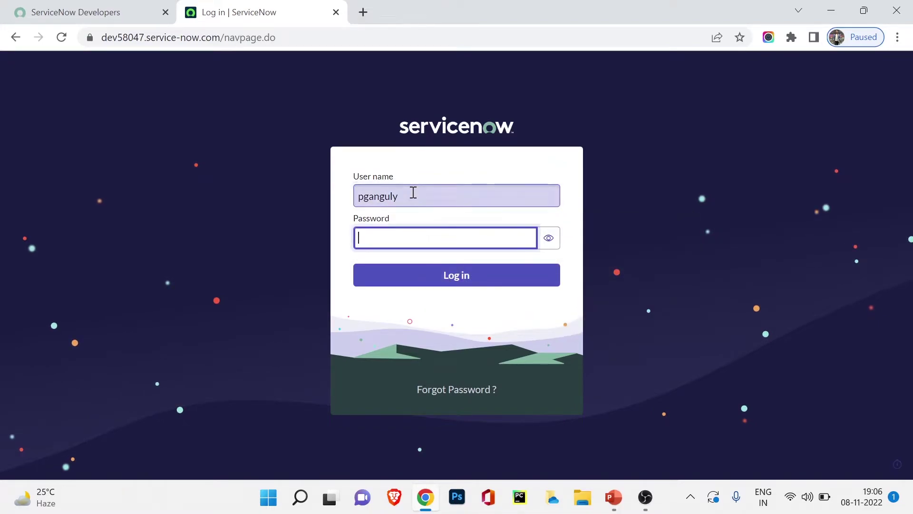
{"action": "key", "text": "ctrl+v"}
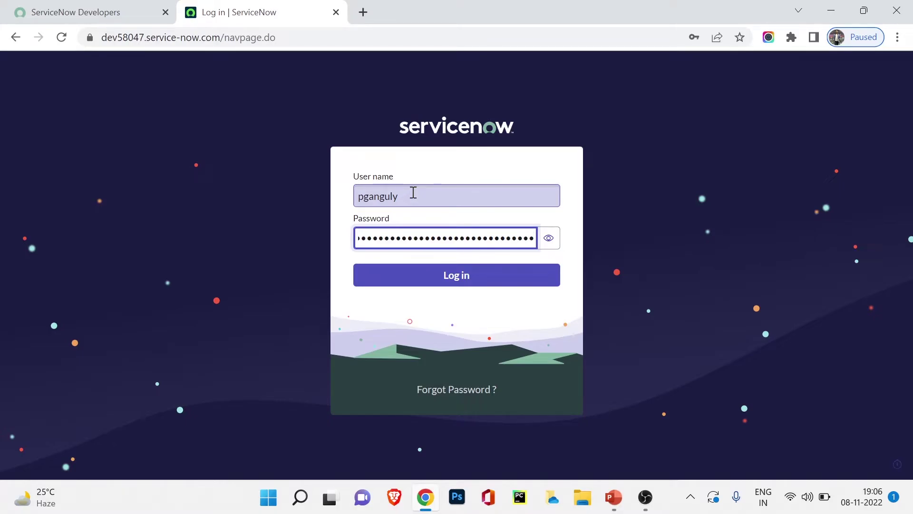
{"action": "left_click", "coordinate": [396, 284]}
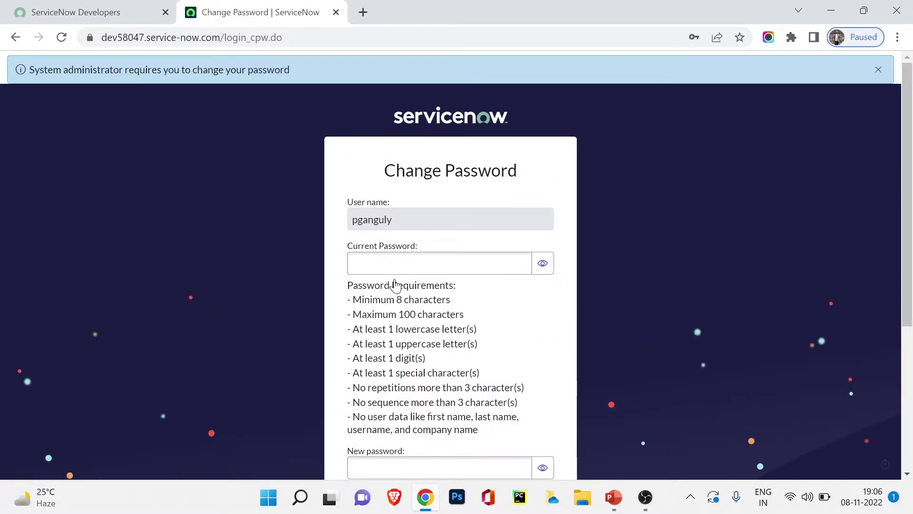
Paste the generated password as Current Password and move to the New password field
{"action": "left_click", "coordinate": [393, 269]}
{"action": "scroll", "coordinate": [400, 301], "scroll_direction": "down", "scroll_amount": 3}
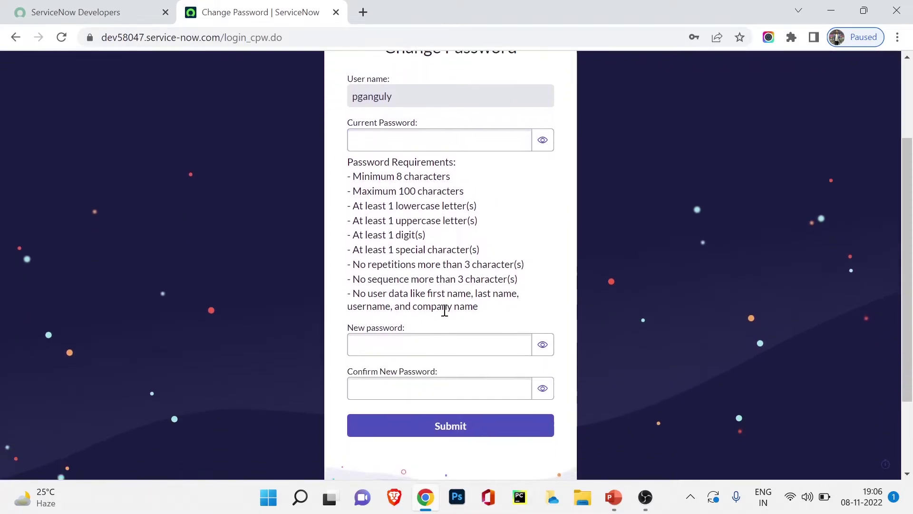
{"action": "scroll", "coordinate": [400, 191], "scroll_direction": "up", "scroll_amount": 1}
{"action": "left_click", "coordinate": [401, 190]}
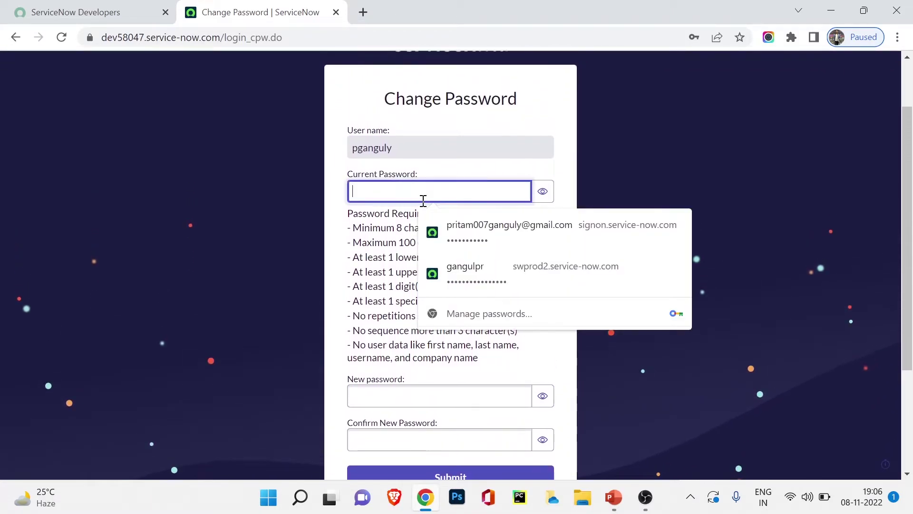
{"action": "key", "text": "ctrl+v"}
{"action": "scroll", "coordinate": [475, 266], "scroll_direction": "down", "scroll_amount": 3}
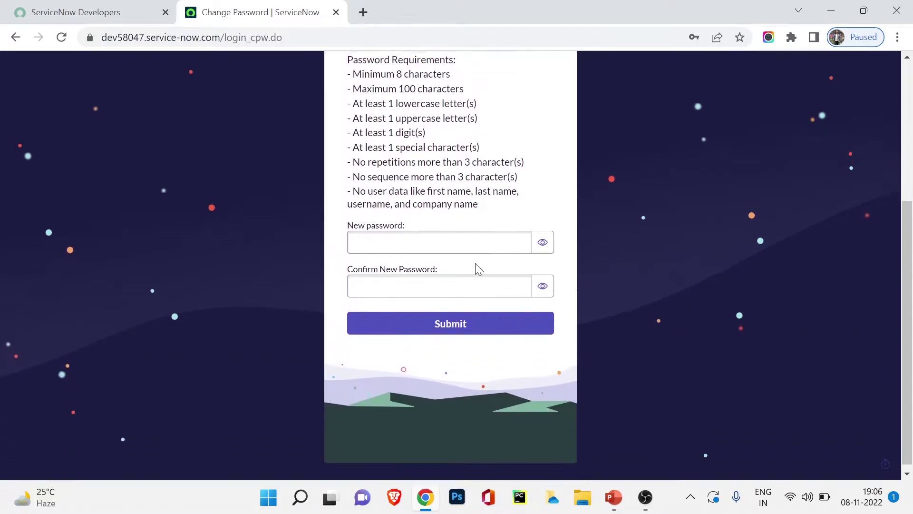
{"action": "left_click", "coordinate": [431, 241]}
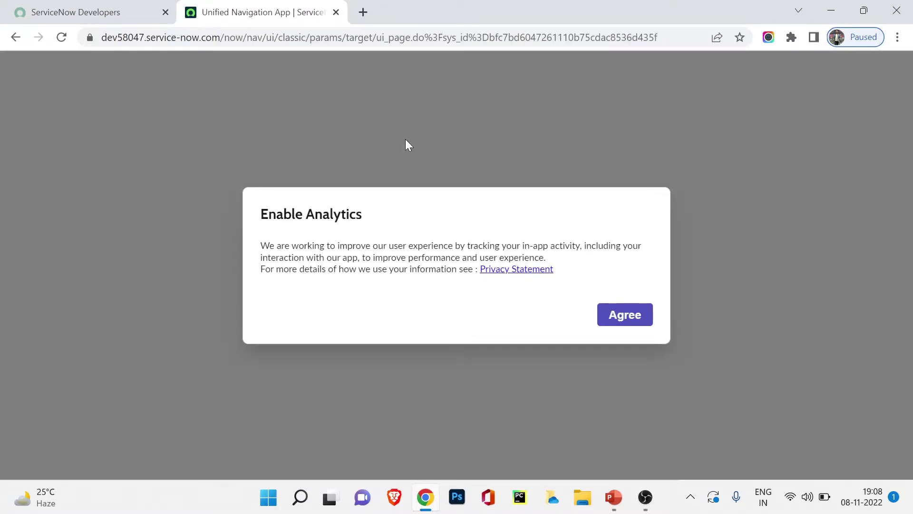
Dismiss the Enable Analytics dialog and the Work your way tour, then confirm the signed-in user in the account menu
{"action": "left_click", "coordinate": [645, 214]}
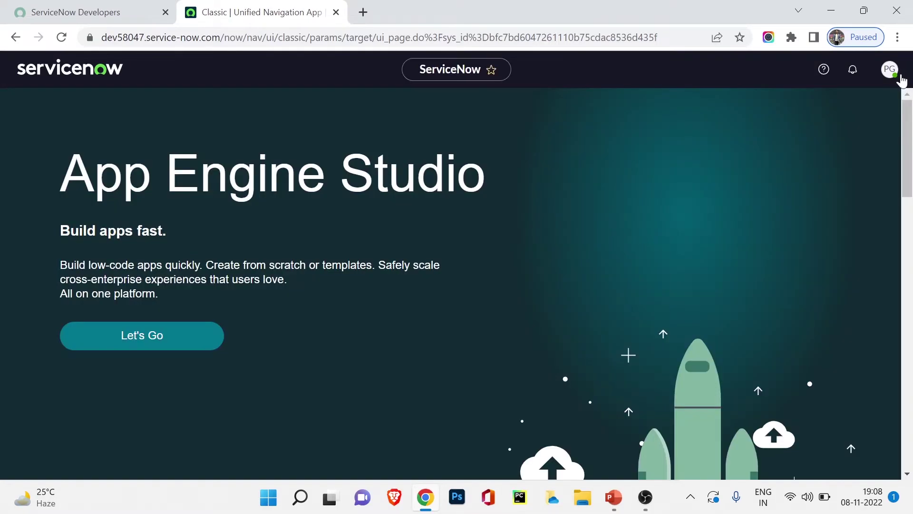
{"action": "left_click", "coordinate": [890, 74]}
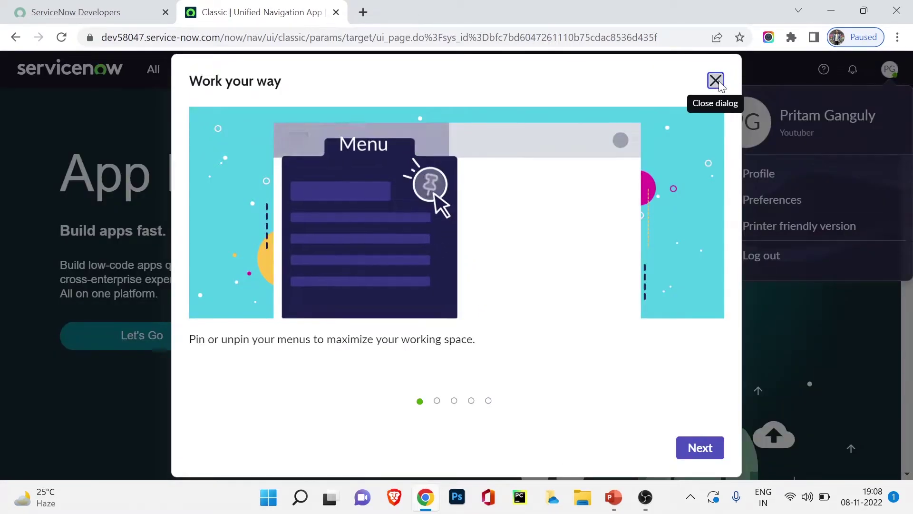
{"action": "left_click", "coordinate": [715, 81]}
{"action": "left_click", "coordinate": [889, 76]}
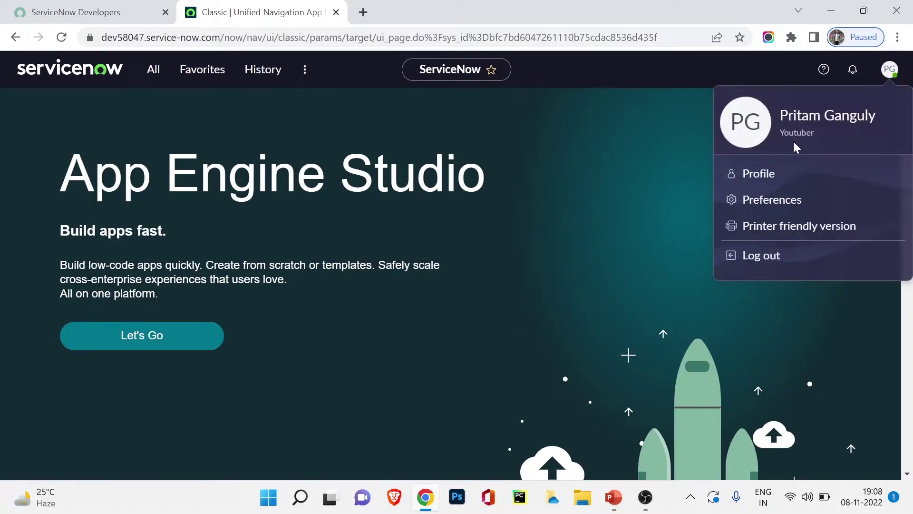
{"action": "left_click", "coordinate": [572, 159]}
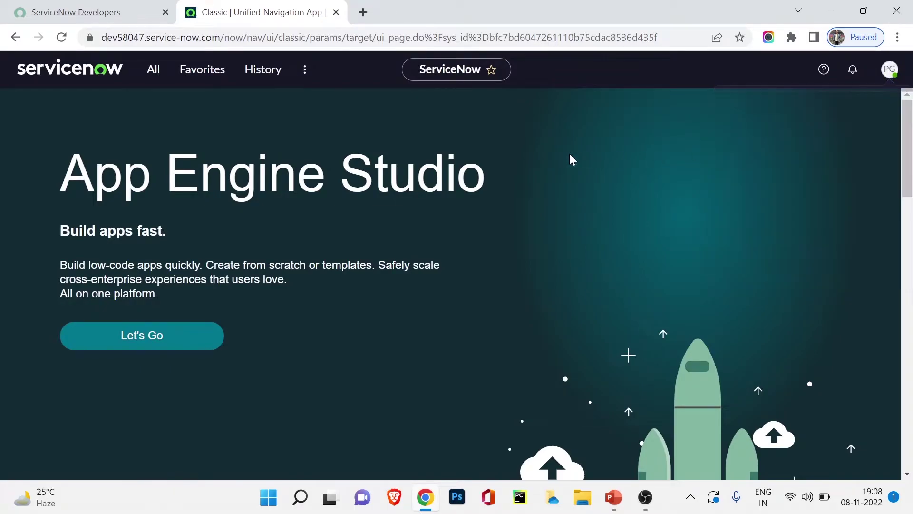
Browse the All menu's list of applications and modules, then close it
{"action": "left_click", "coordinate": [149, 73]}
{"action": "scroll", "coordinate": [118, 234], "scroll_direction": "down", "scroll_amount": 7}
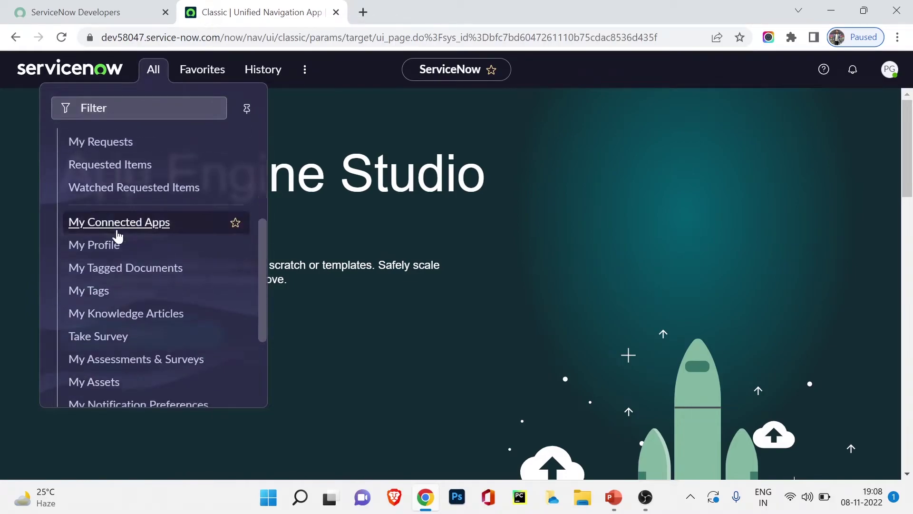
{"action": "scroll", "coordinate": [118, 235], "scroll_direction": "up", "scroll_amount": 8}
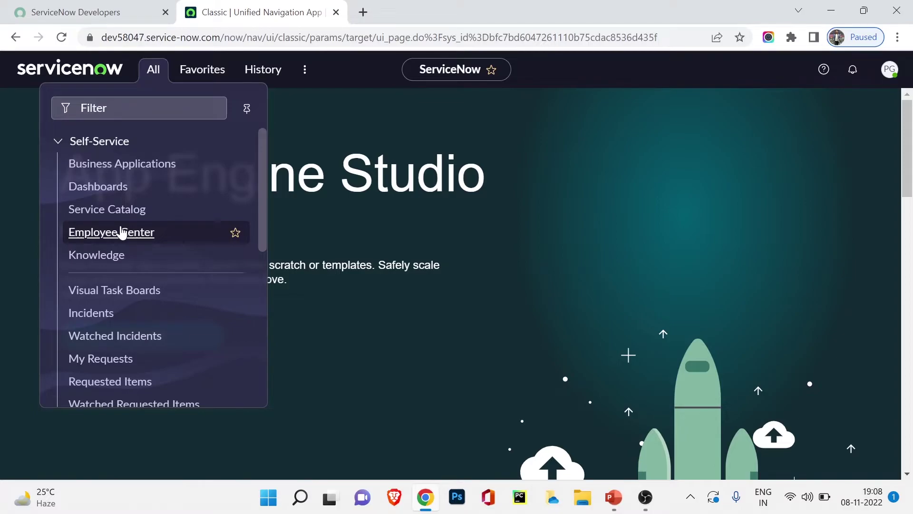
{"action": "left_click", "coordinate": [616, 195]}
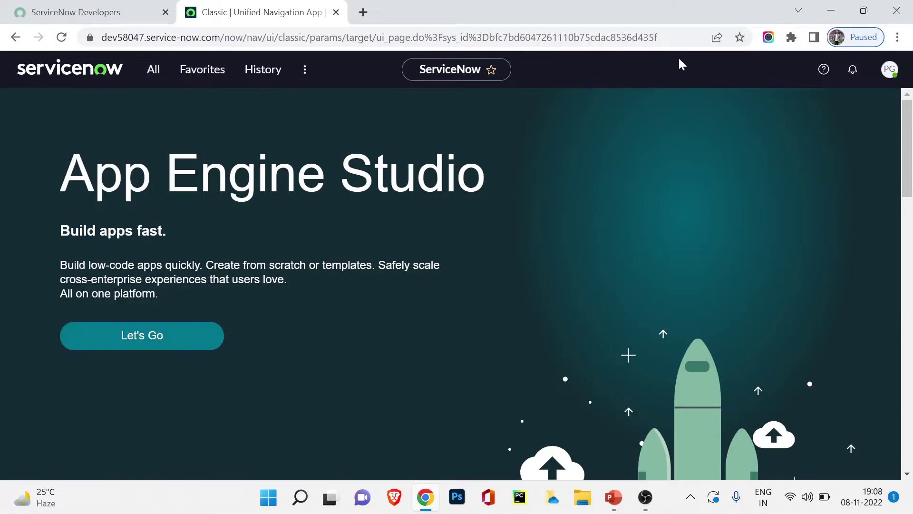
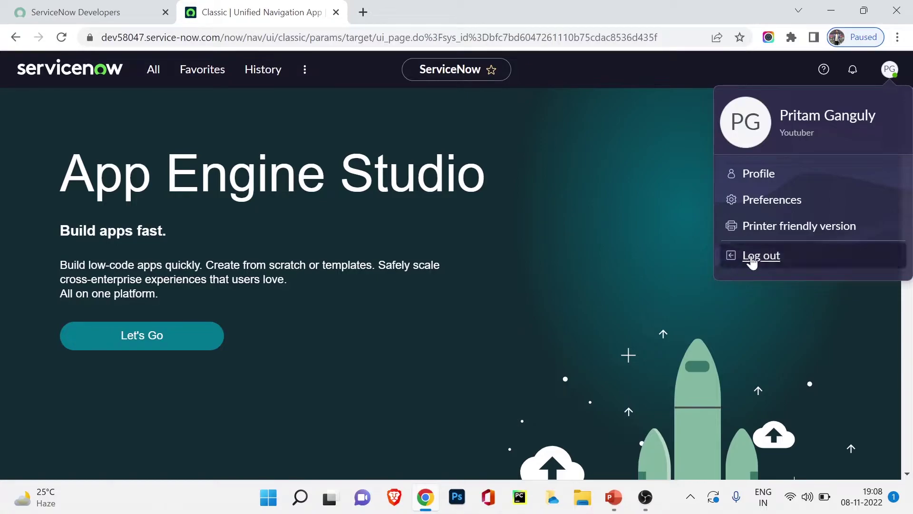
Sign out, then copy the instance password from the developer portal's Manage instance password
{"action": "left_click", "coordinate": [761, 256]}
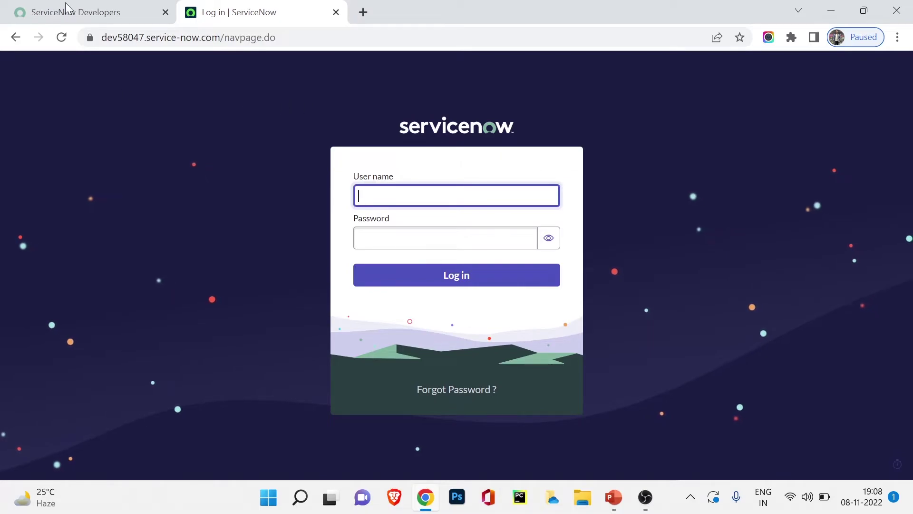
{"action": "left_click", "coordinate": [50, 8]}
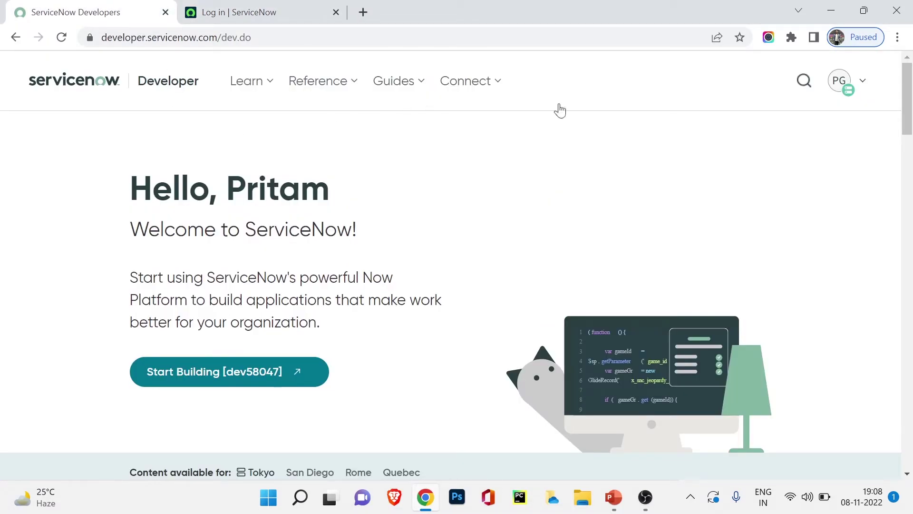
{"action": "left_click", "coordinate": [864, 85]}
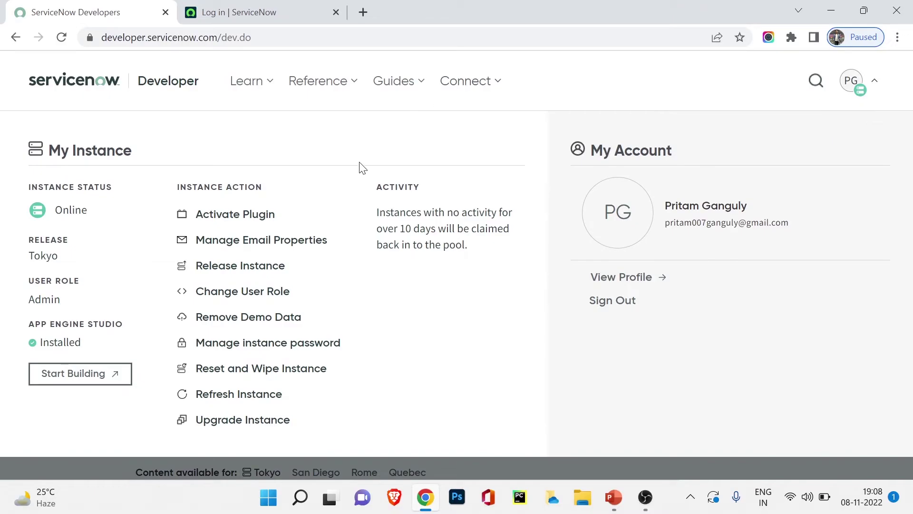
{"action": "left_click", "coordinate": [312, 350]}
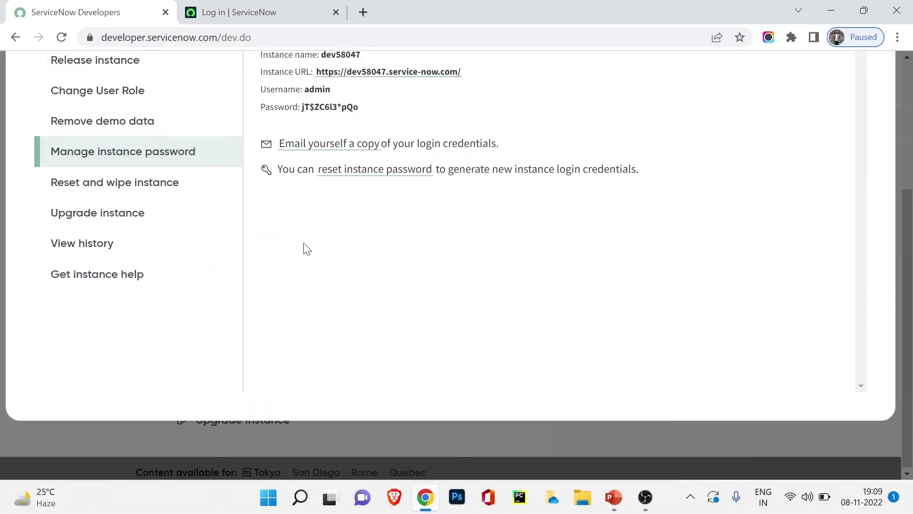
{"action": "scroll", "coordinate": [304, 247], "scroll_direction": "up", "scroll_amount": 5}
{"action": "left_click_drag", "start_coordinate": [304, 285], "coordinate": [353, 303]}
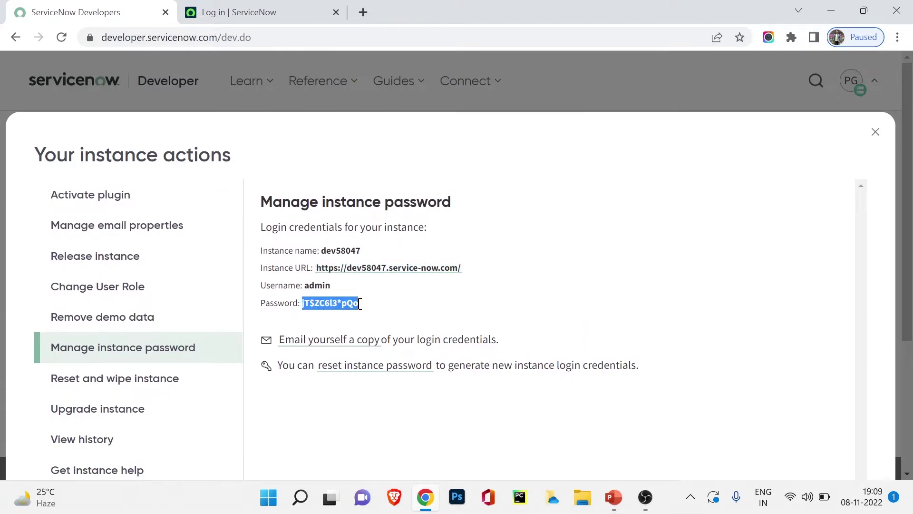
Paste the copied instance password into the login form and log in as admin
{"action": "left_click", "coordinate": [242, 5]}
{"action": "left_click", "coordinate": [418, 243]}
{"action": "key", "text": "ctrl+v"}
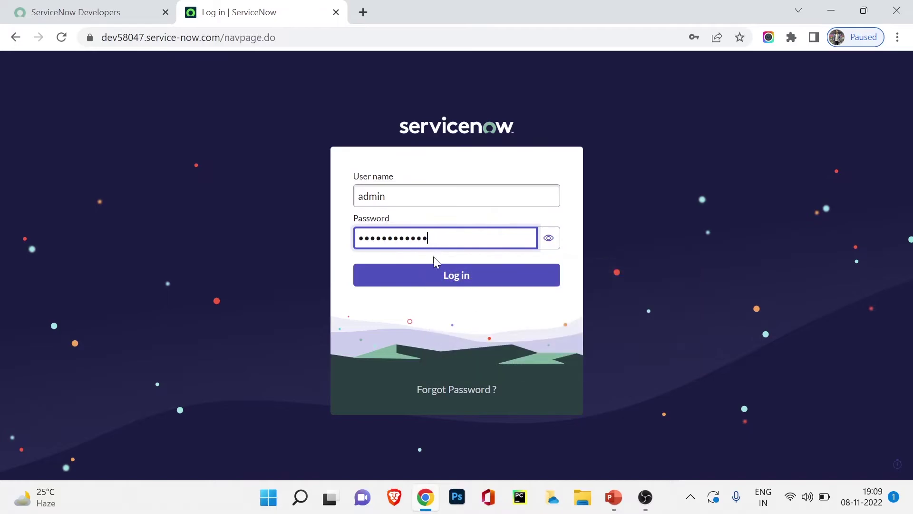
{"action": "left_click", "coordinate": [431, 275]}
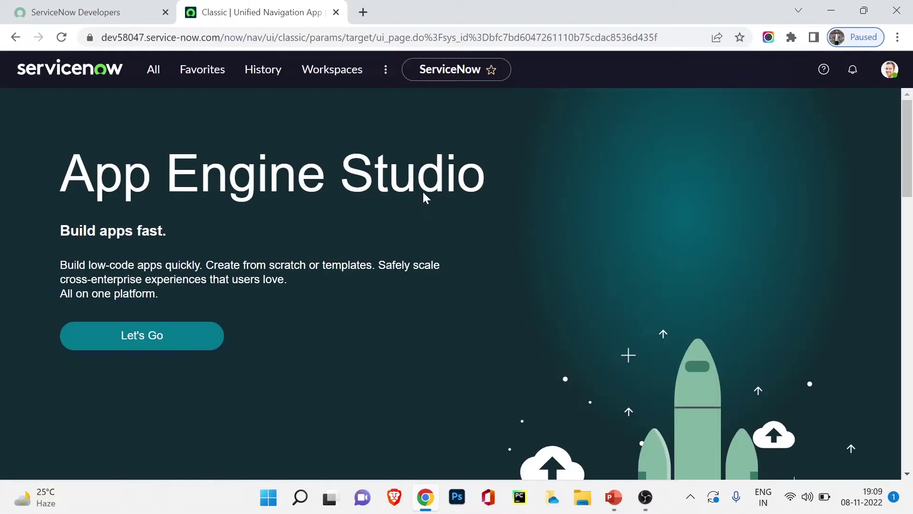
Filter the navigator for 'u' and open Organization > Users
{"action": "left_click", "coordinate": [884, 77]}
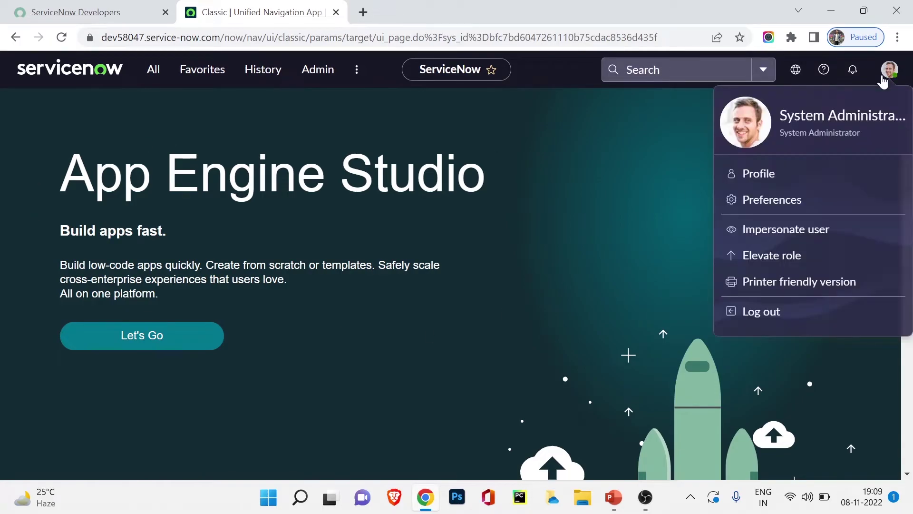
{"action": "left_click", "coordinate": [555, 148]}
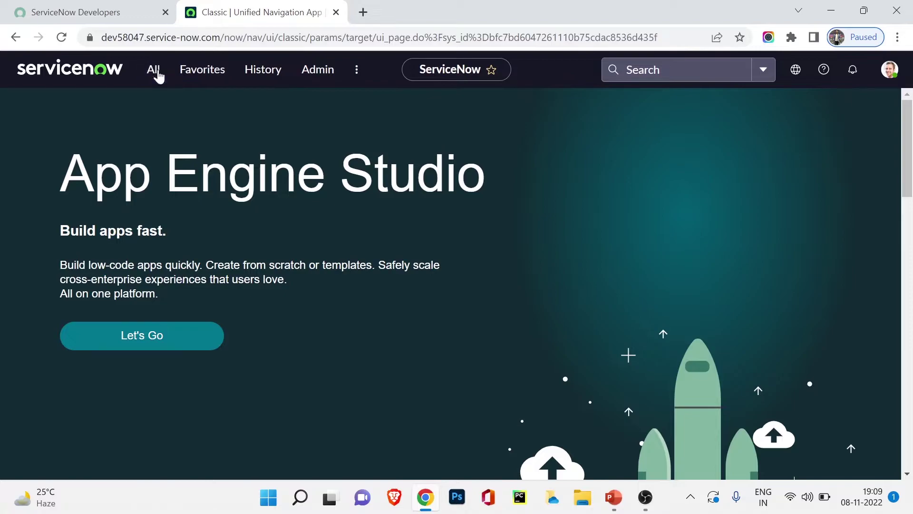
{"action": "left_click", "coordinate": [153, 70]}
{"action": "type", "text": "user"}
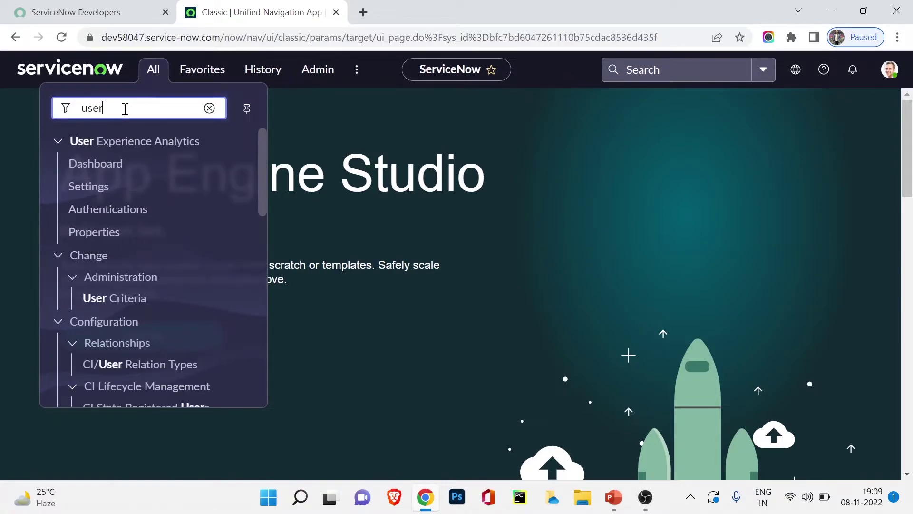
{"action": "scroll", "coordinate": [112, 201], "scroll_direction": "down", "scroll_amount": 9}
{"action": "scroll", "coordinate": [98, 341], "scroll_direction": "up", "scroll_amount": 1}
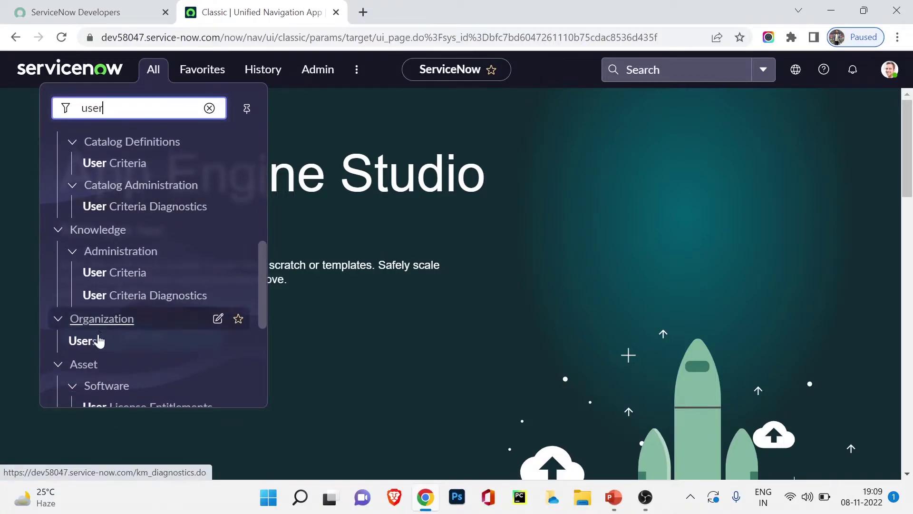
{"action": "left_click", "coordinate": [85, 352]}
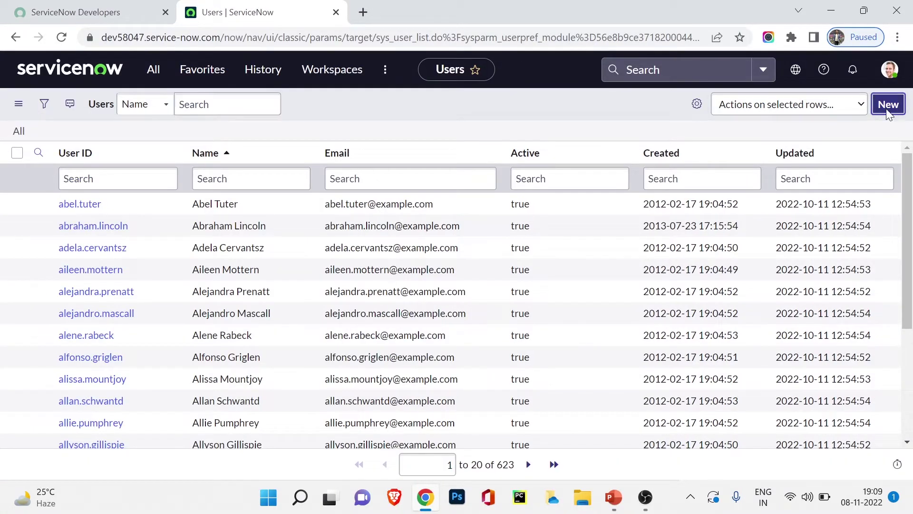
Submit a new user titled IT Technician in Customer Support and dismiss the info message
{"action": "left_click", "coordinate": [887, 106]}
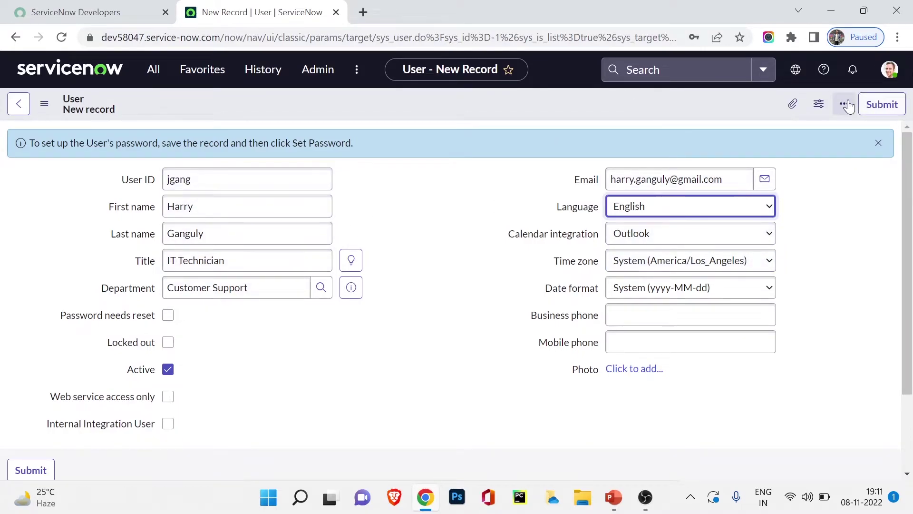
{"action": "left_click", "coordinate": [878, 105]}
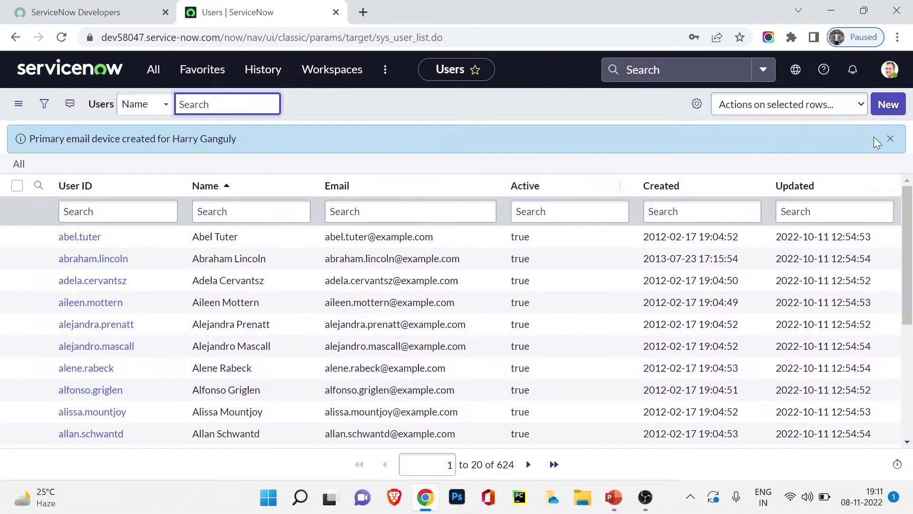
{"action": "left_click", "coordinate": [890, 139]}
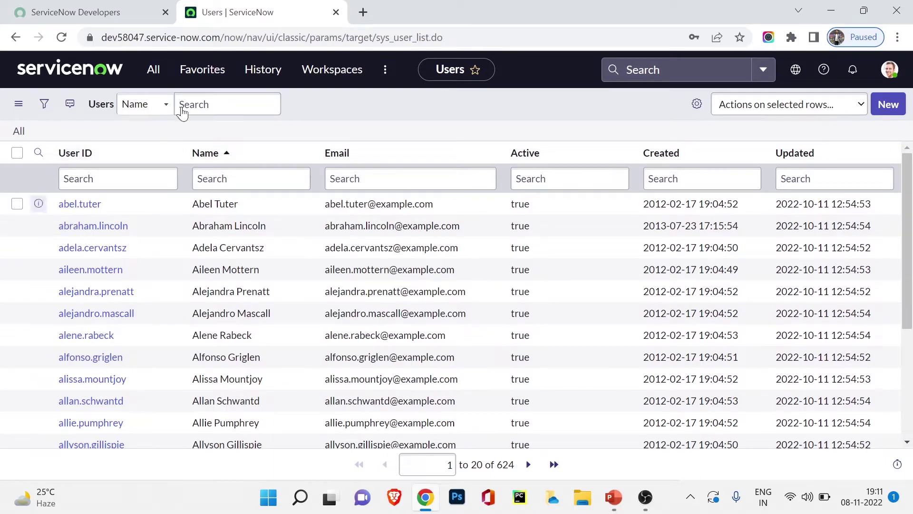
Impersonate the new IT Technician user, close the Work your way dialog, and reopen the avatar menu
{"action": "left_click", "coordinate": [891, 73]}
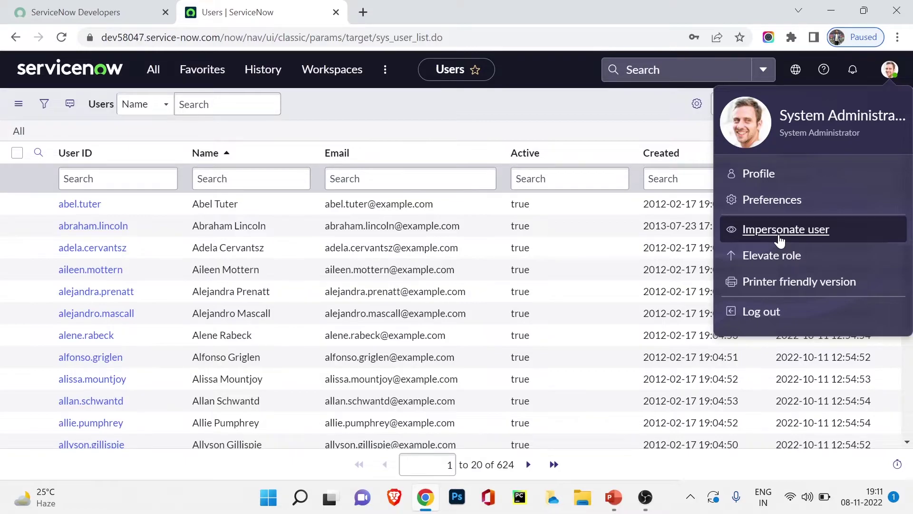
{"action": "left_click", "coordinate": [780, 230]}
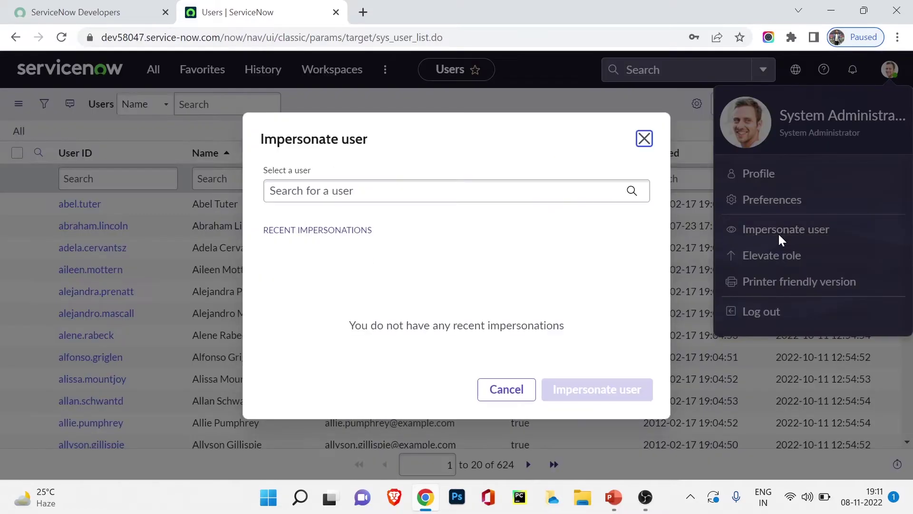
{"action": "left_click", "coordinate": [460, 193]}
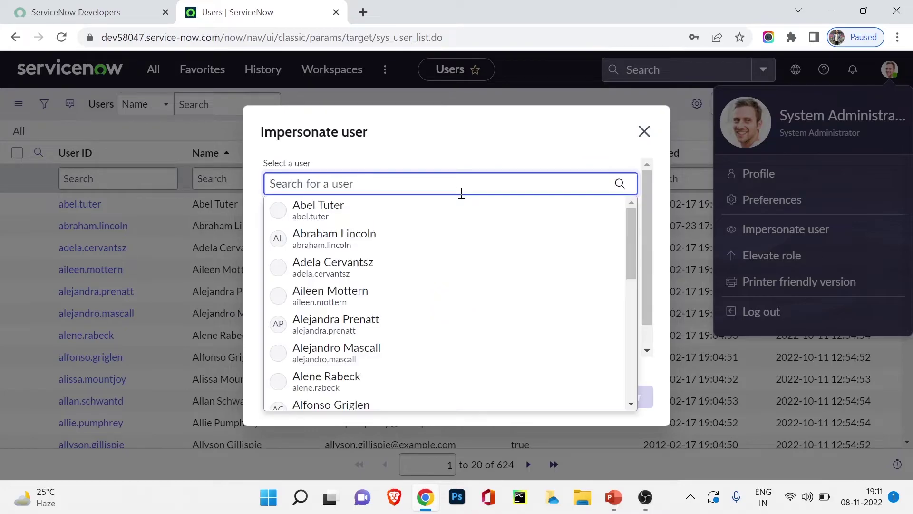
{"action": "type", "text": "harry"}
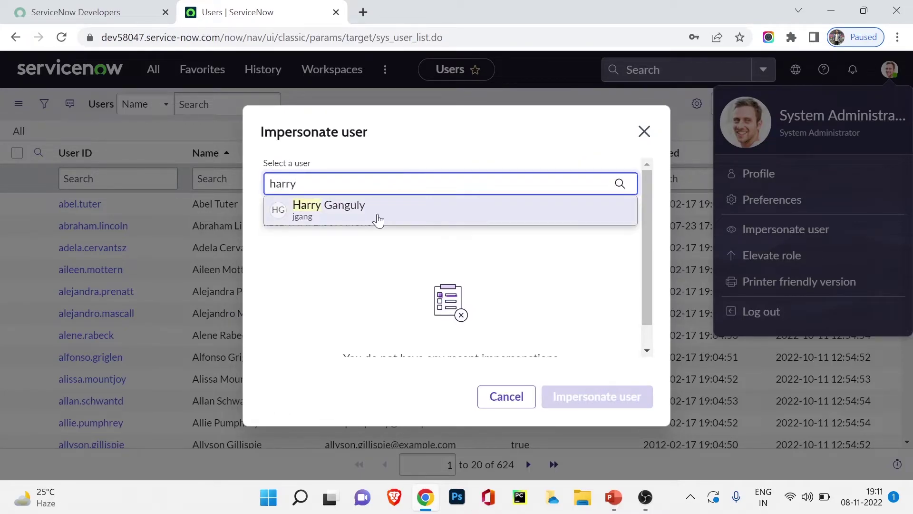
{"action": "left_click", "coordinate": [379, 215]}
{"action": "left_click", "coordinate": [609, 408]}
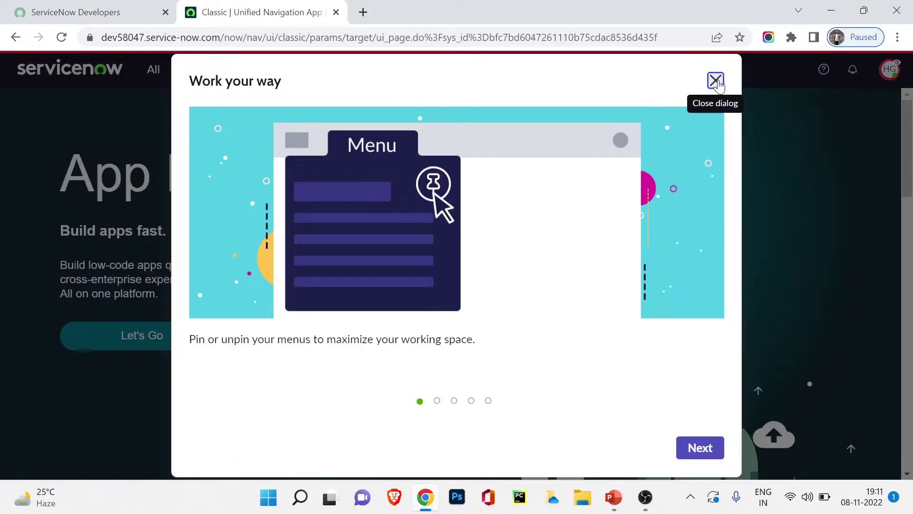
{"action": "left_click", "coordinate": [716, 81]}
{"action": "left_click", "coordinate": [889, 70]}
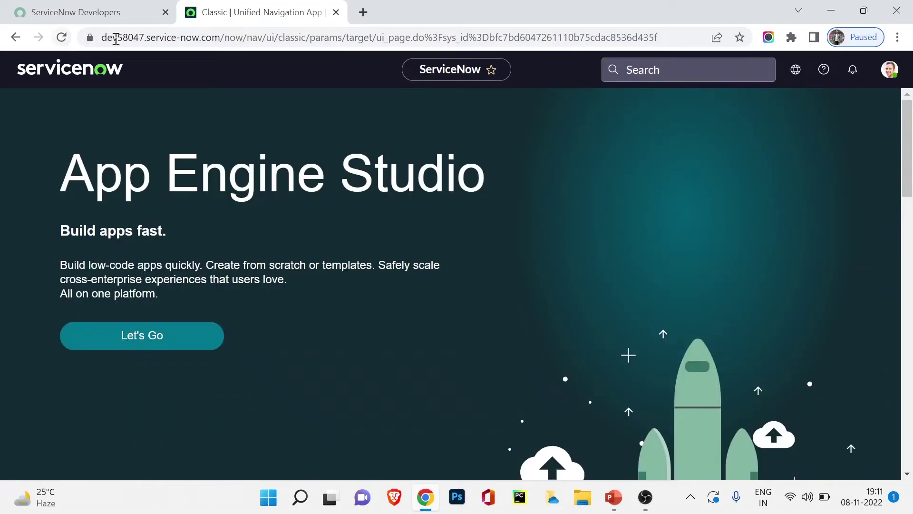
Filter the navigator for 'gro', open System Security > Users and Groups > Groups, and start a new group
{"action": "left_click", "coordinate": [160, 69]}
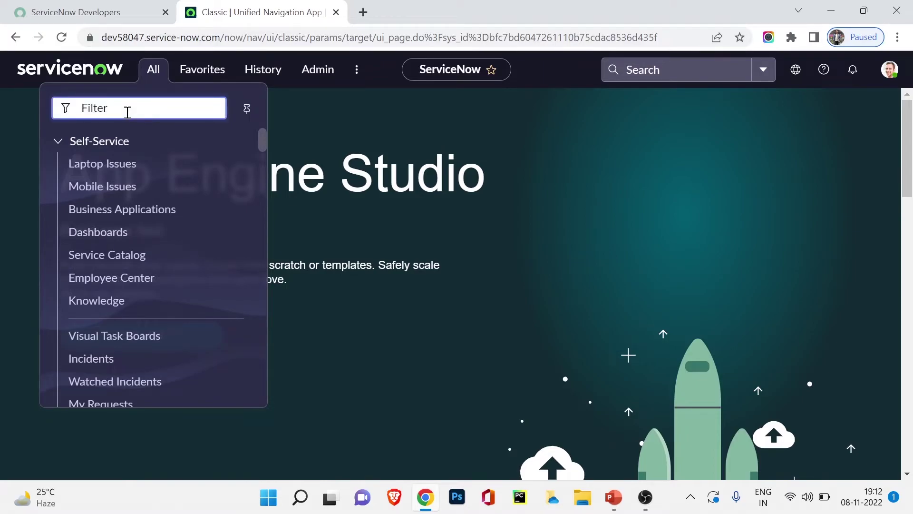
{"action": "type", "text": "group"}
{"action": "scroll", "coordinate": [93, 232], "scroll_direction": "down", "scroll_amount": 5}
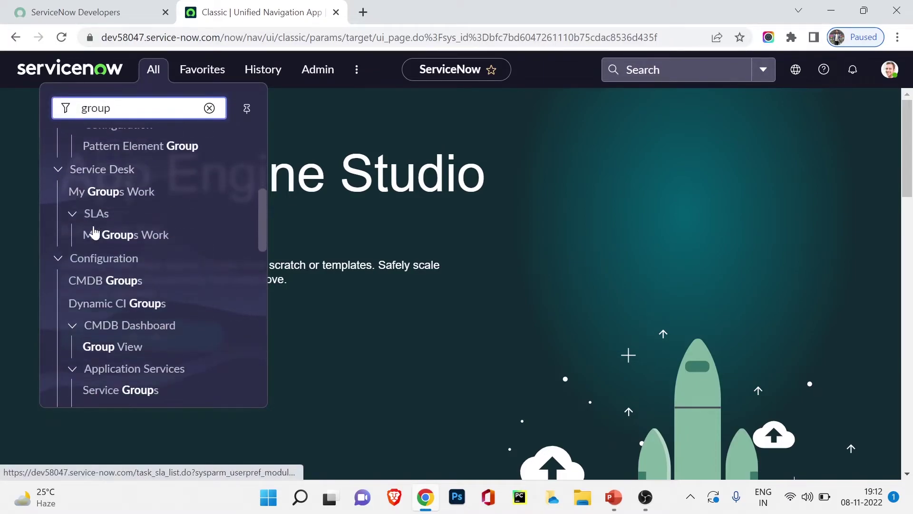
{"action": "scroll", "coordinate": [93, 232], "scroll_direction": "down", "scroll_amount": 10}
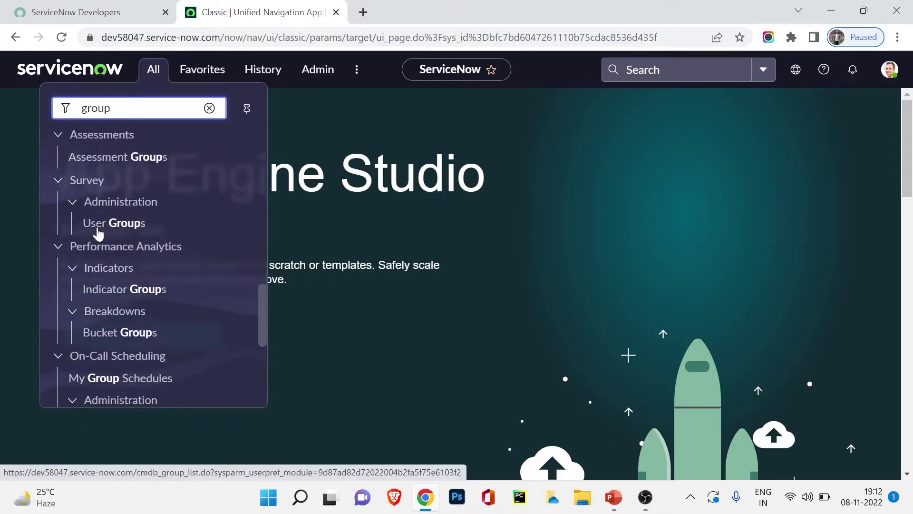
{"action": "scroll", "coordinate": [98, 233], "scroll_direction": "down", "scroll_amount": 7}
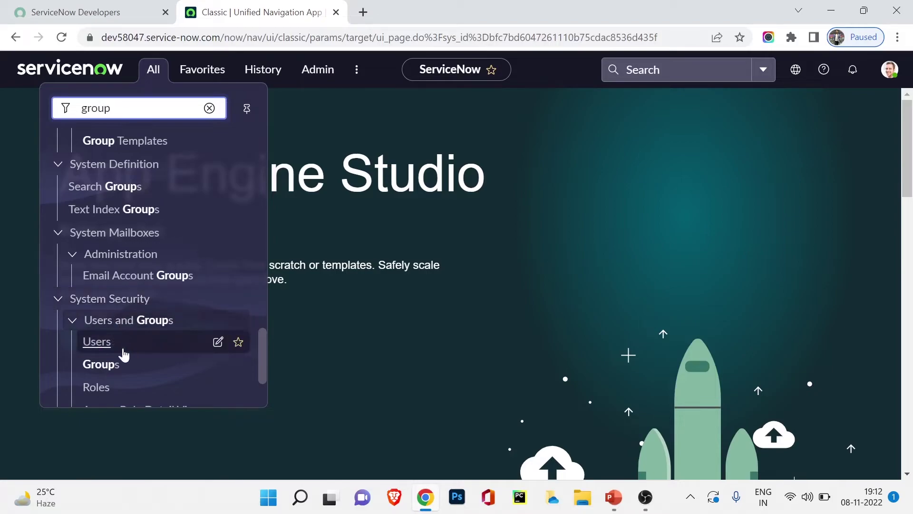
{"action": "left_click", "coordinate": [101, 365]}
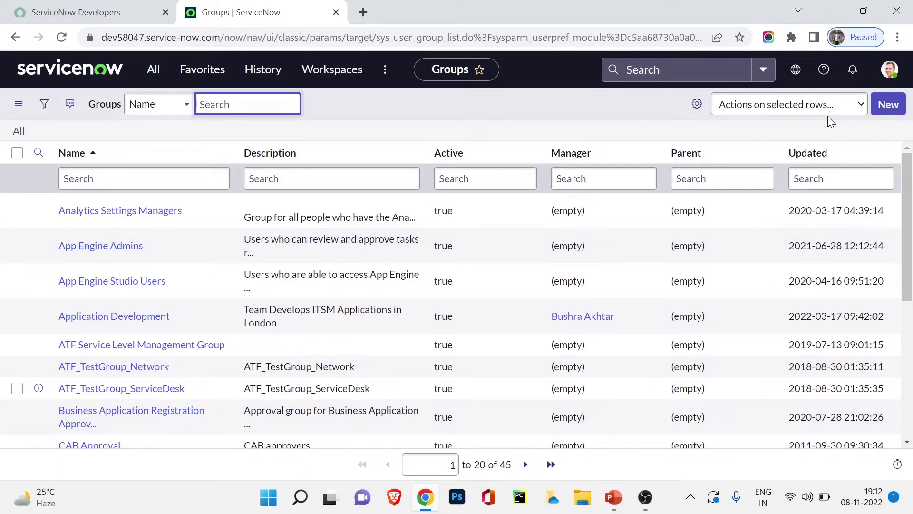
{"action": "left_click", "coordinate": [893, 110]}
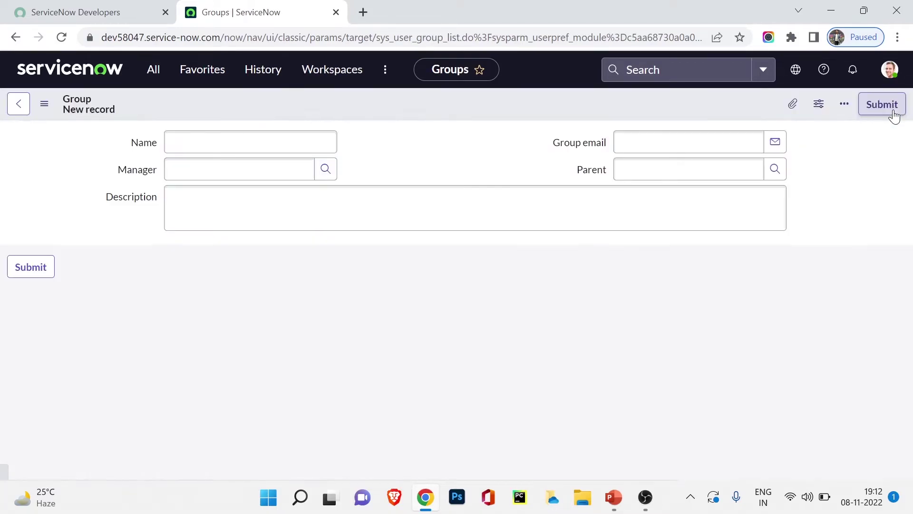
Name the group 'IT Group' and pick its manager from the Users lookup
{"action": "left_click", "coordinate": [229, 141]}
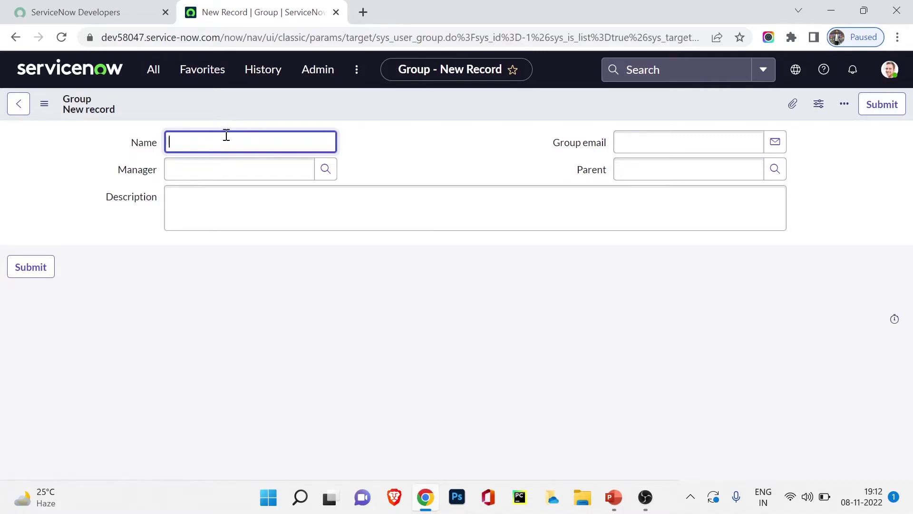
{"action": "type", "text": "IT Group"}
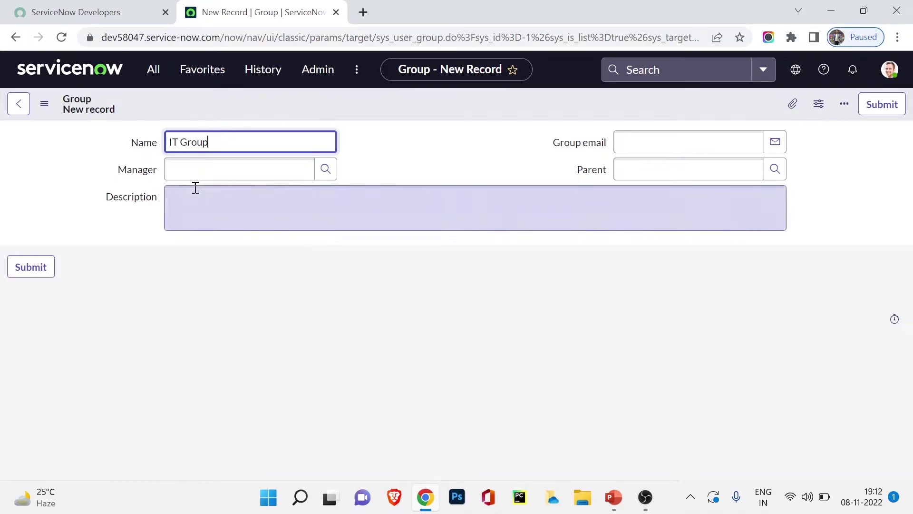
{"action": "left_click", "coordinate": [197, 168]}
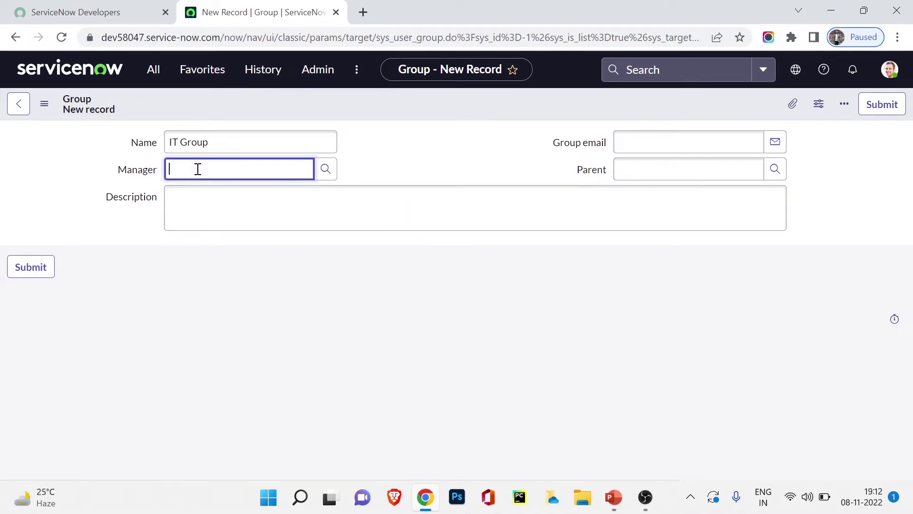
{"action": "left_click", "coordinate": [325, 175]}
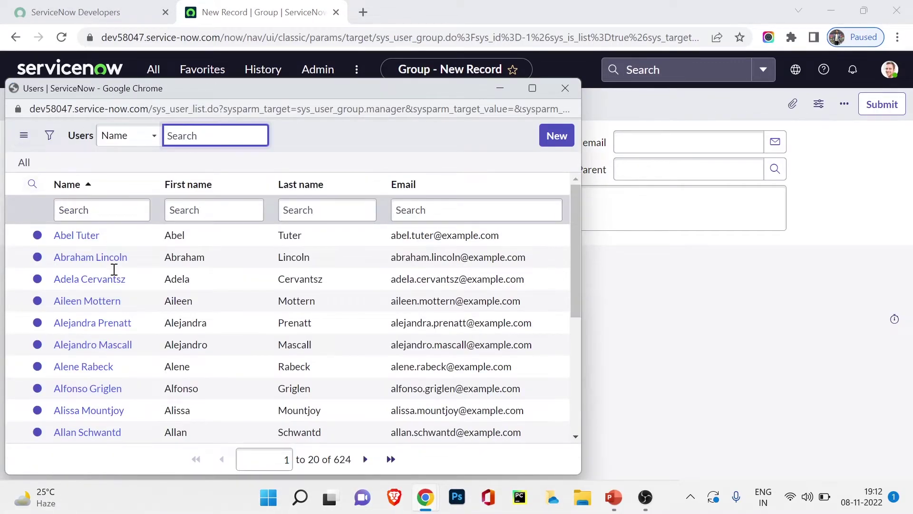
{"action": "scroll", "coordinate": [137, 316], "scroll_direction": "down", "scroll_amount": 2}
{"action": "scroll", "coordinate": [136, 316], "scroll_direction": "down", "scroll_amount": 3}
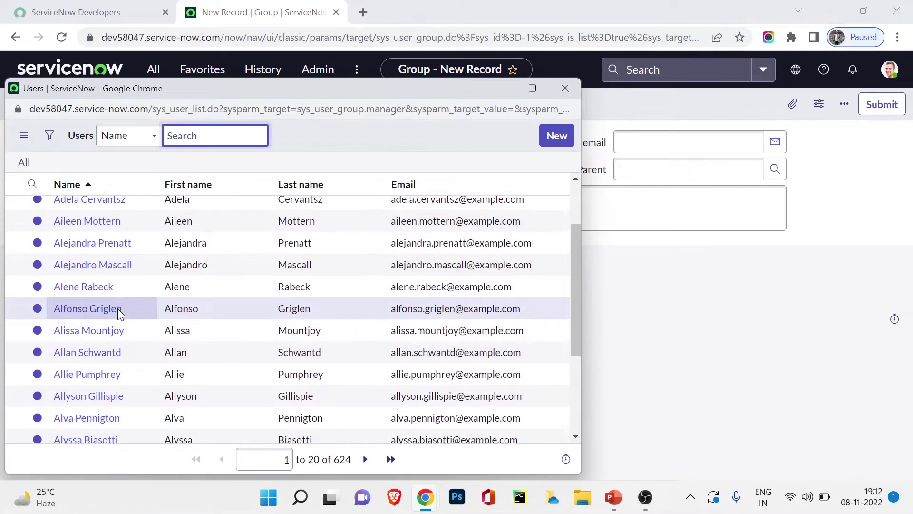
{"action": "scroll", "coordinate": [109, 311], "scroll_direction": "down", "scroll_amount": 1}
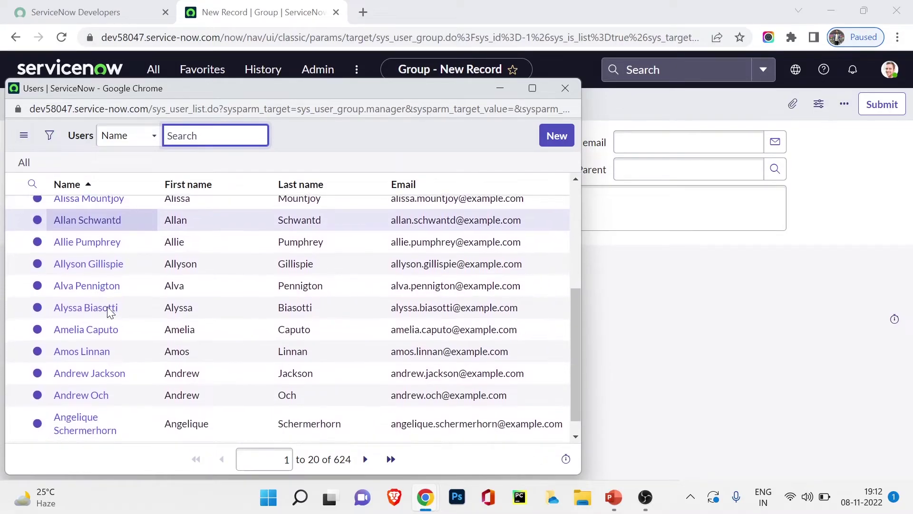
{"action": "scroll", "coordinate": [108, 312], "scroll_direction": "down", "scroll_amount": 1}
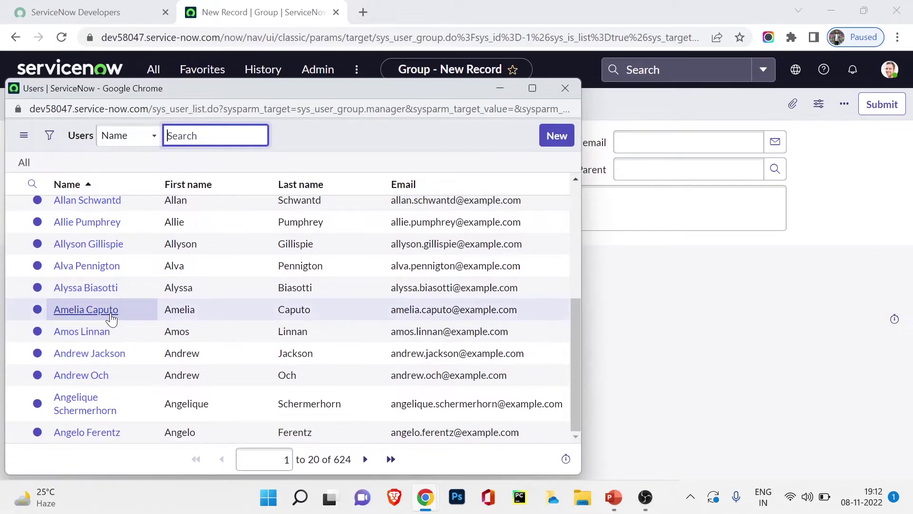
{"action": "left_click", "coordinate": [111, 315]}
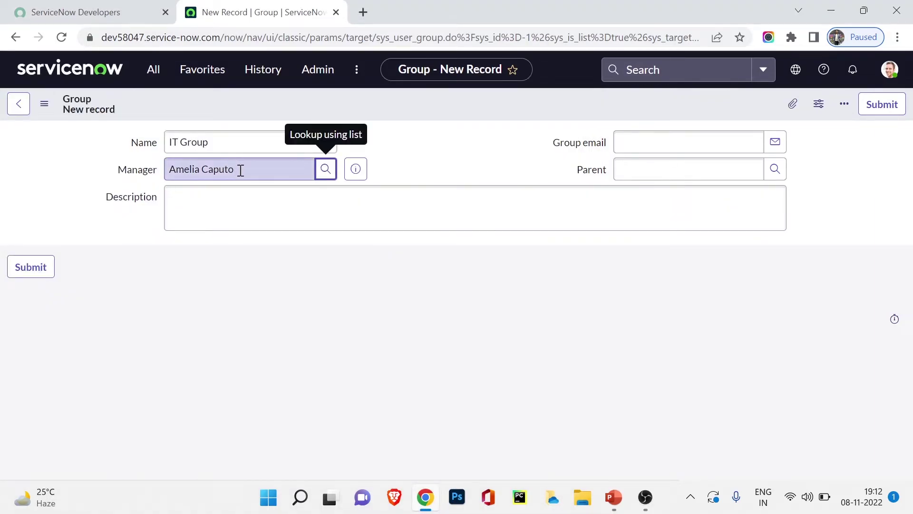
Leave email and parent group empty and save the IT Group record from the header menu
{"action": "left_click", "coordinate": [688, 137]}
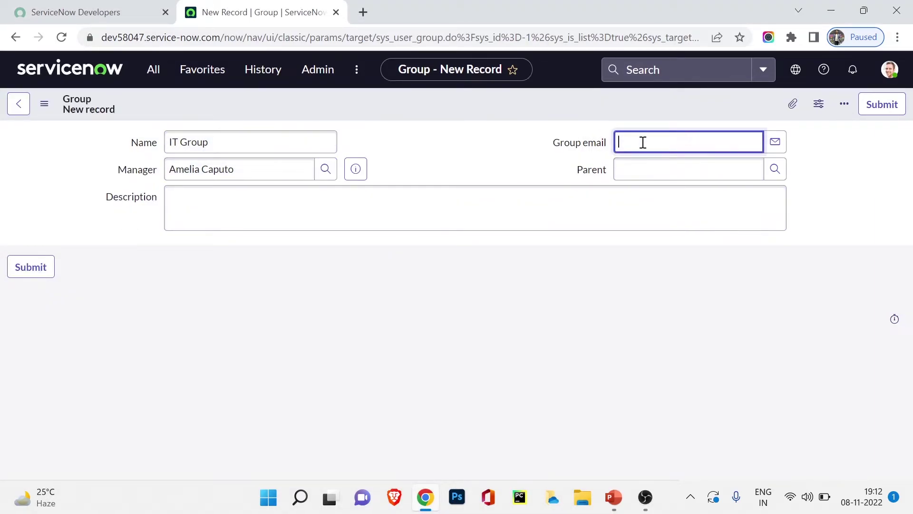
{"action": "left_click", "coordinate": [681, 176]}
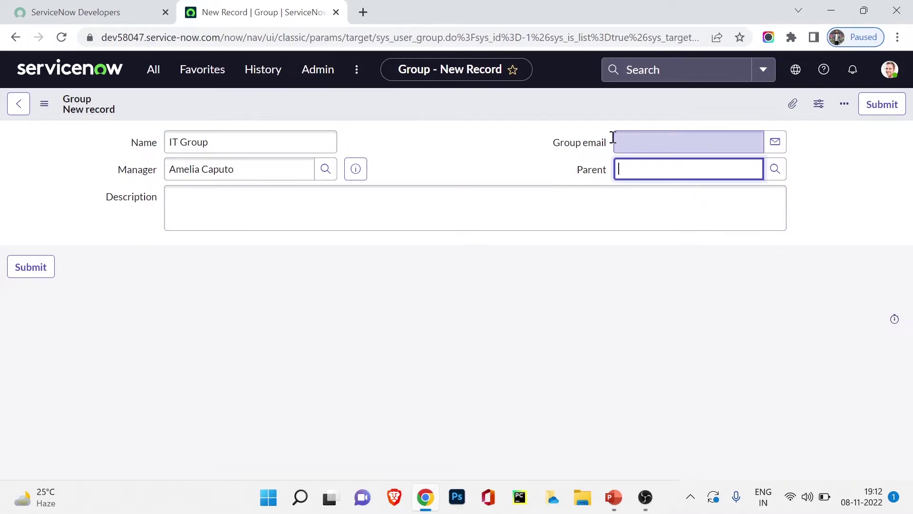
{"action": "right_click", "coordinate": [428, 107]}
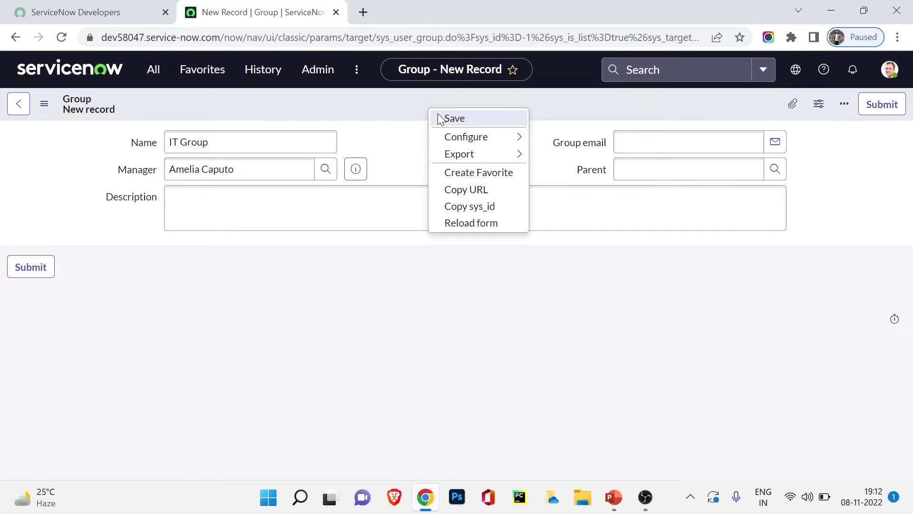
{"action": "left_click", "coordinate": [438, 119]}
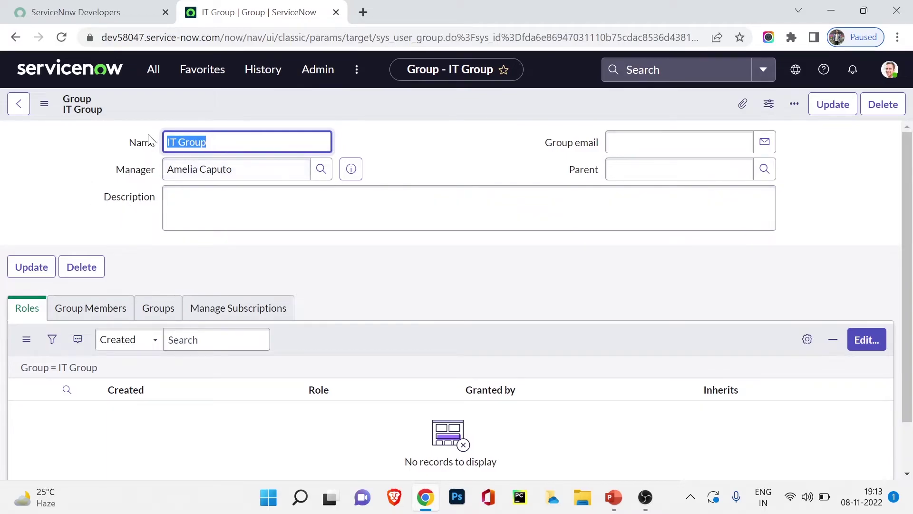
Review IT Group's Group Members, Groups, Manage Subscriptions and Roles tabs, then edit Group Members
{"action": "scroll", "coordinate": [107, 291], "scroll_direction": "down", "scroll_amount": 1}
{"action": "scroll", "coordinate": [131, 278], "scroll_direction": "up", "scroll_amount": 1}
{"action": "scroll", "coordinate": [107, 261], "scroll_direction": "down", "scroll_amount": 1}
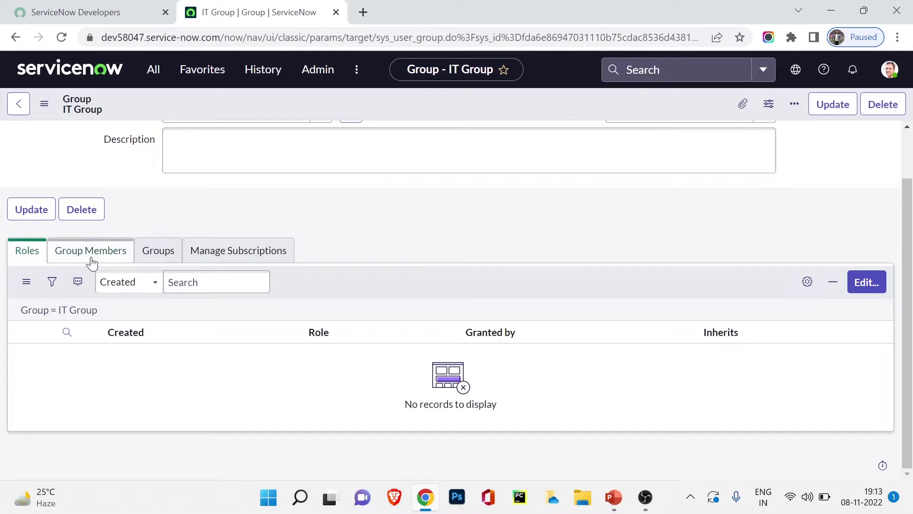
{"action": "left_click", "coordinate": [91, 259]}
{"action": "left_click", "coordinate": [153, 259]}
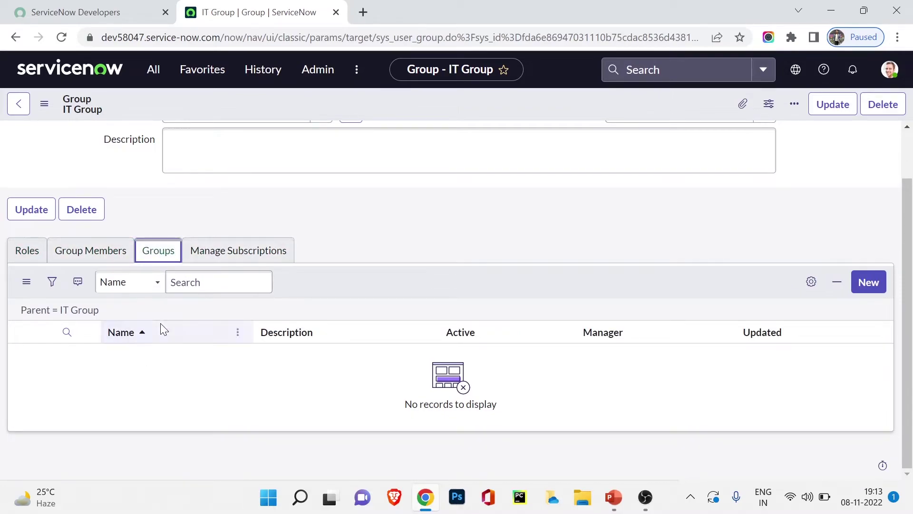
{"action": "left_click", "coordinate": [236, 255]}
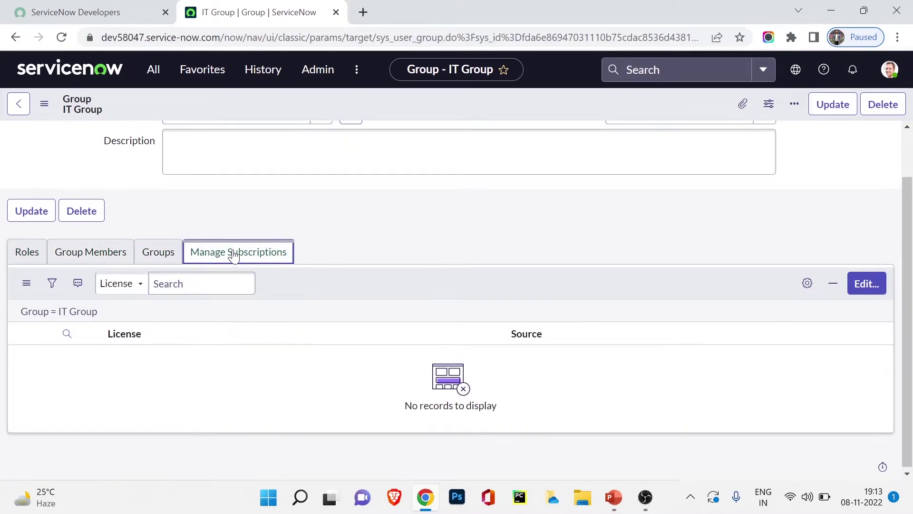
{"action": "scroll", "coordinate": [238, 260], "scroll_direction": "up", "scroll_amount": 1}
{"action": "left_click", "coordinate": [28, 316]}
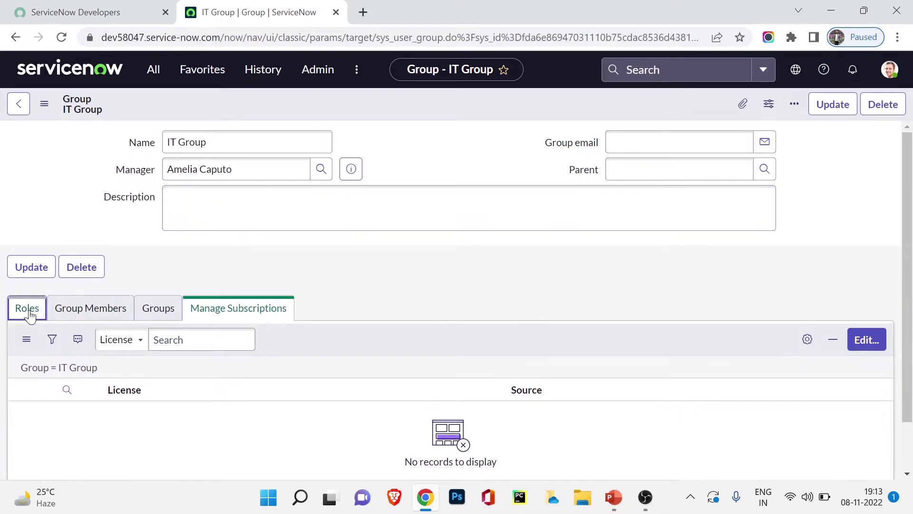
{"action": "left_click", "coordinate": [79, 316]}
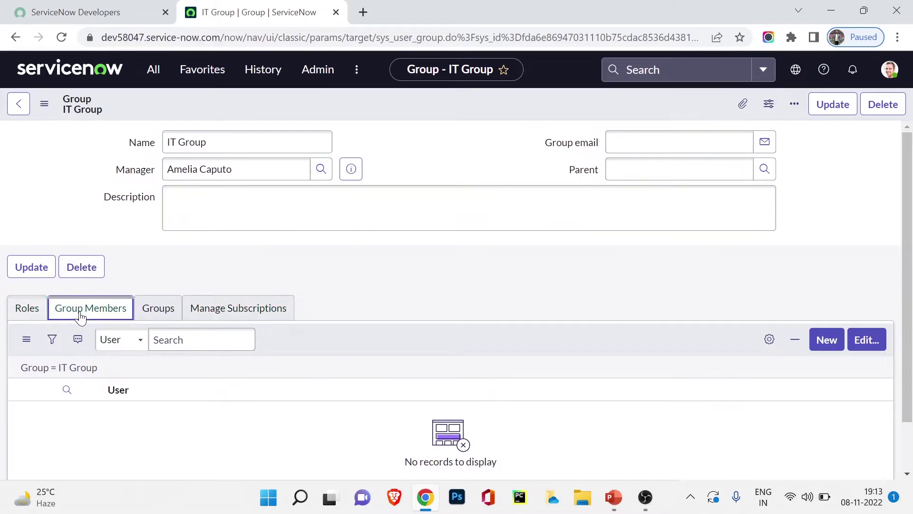
{"action": "left_click", "coordinate": [867, 340]}
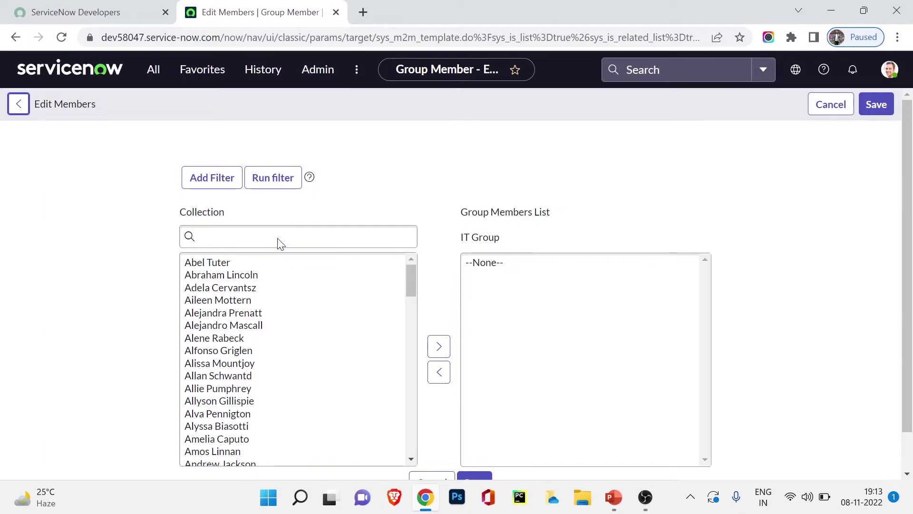
Search for a user, move them into IT Group's members list, and save
{"action": "scroll", "coordinate": [601, 257], "scroll_direction": "down", "scroll_amount": 2}
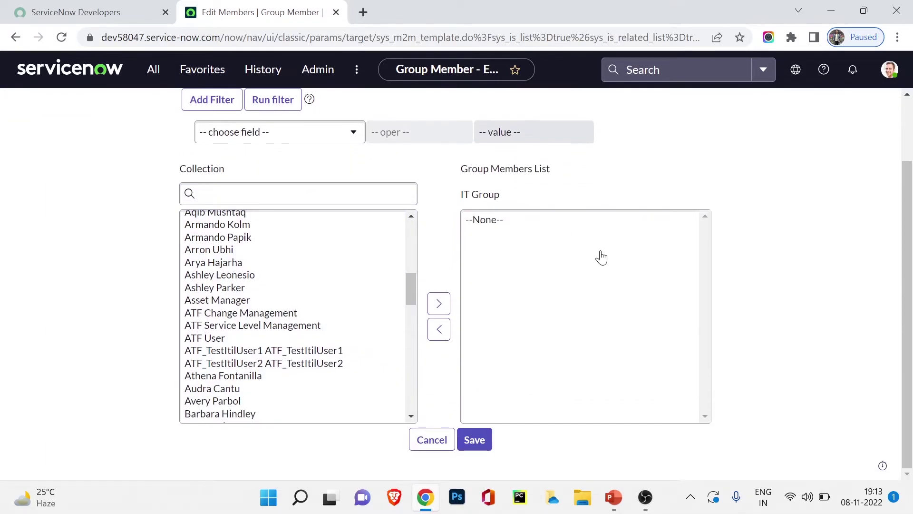
{"action": "scroll", "coordinate": [587, 255], "scroll_direction": "up", "scroll_amount": 2}
{"action": "left_click", "coordinate": [325, 268]}
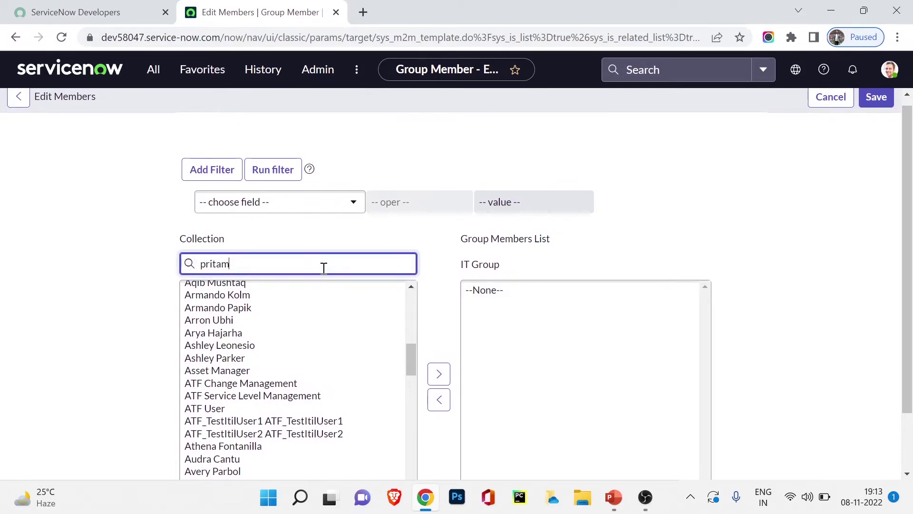
{"action": "left_click", "coordinate": [249, 290]}
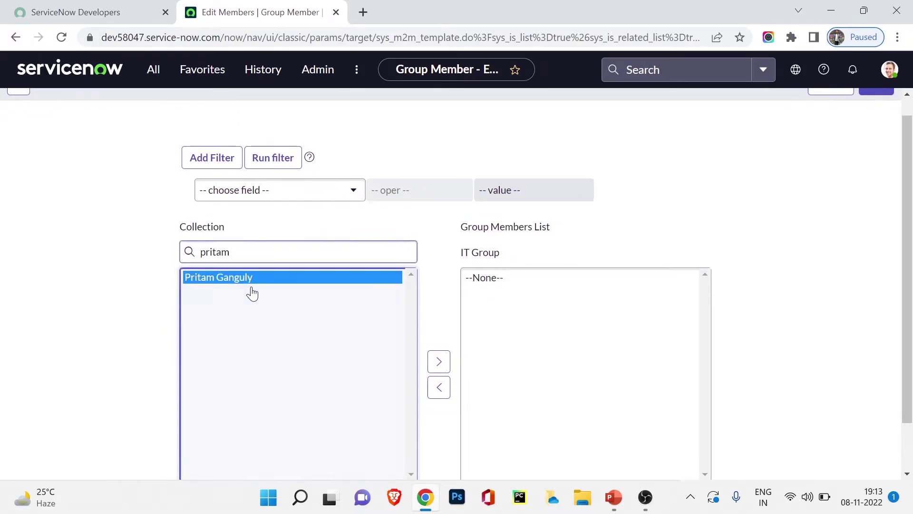
{"action": "left_click", "coordinate": [440, 362]}
{"action": "scroll", "coordinate": [830, 265], "scroll_direction": "down", "scroll_amount": 3}
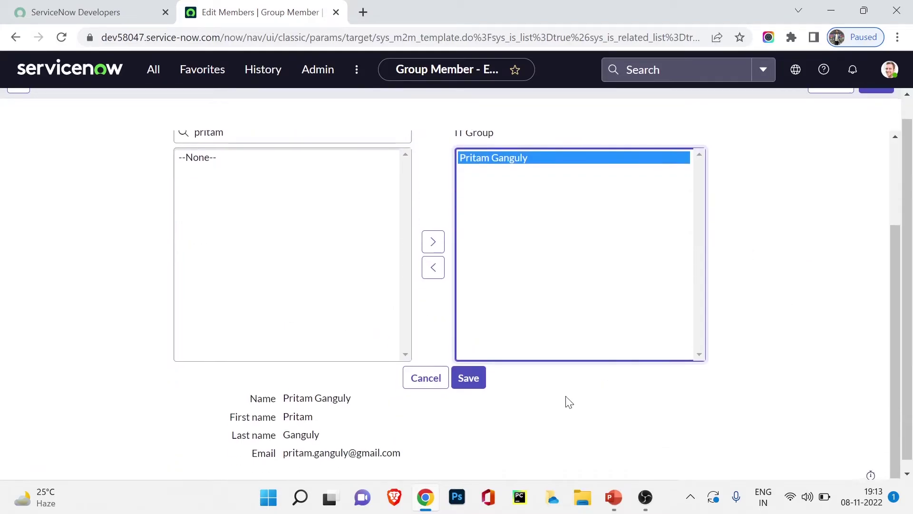
{"action": "left_click", "coordinate": [469, 376]}
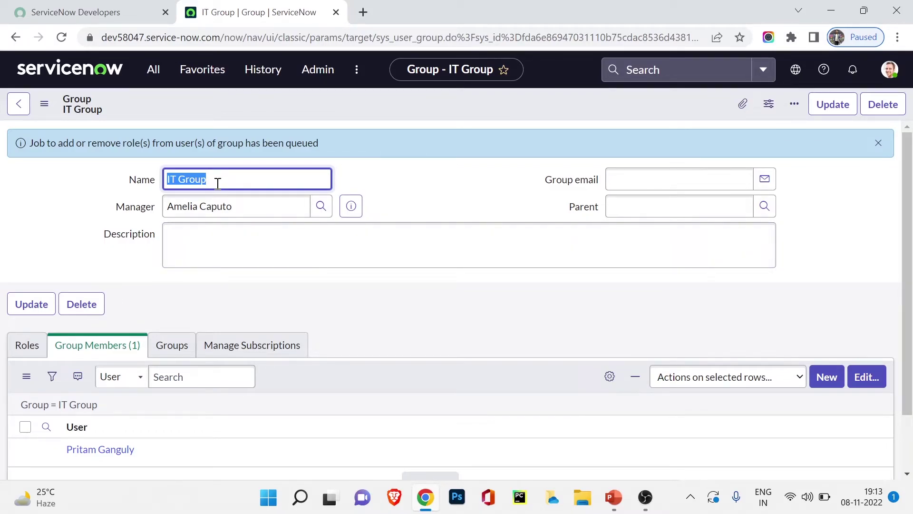
Add a second user to IT Group's members, save, and update the record
{"action": "left_click", "coordinate": [858, 384]}
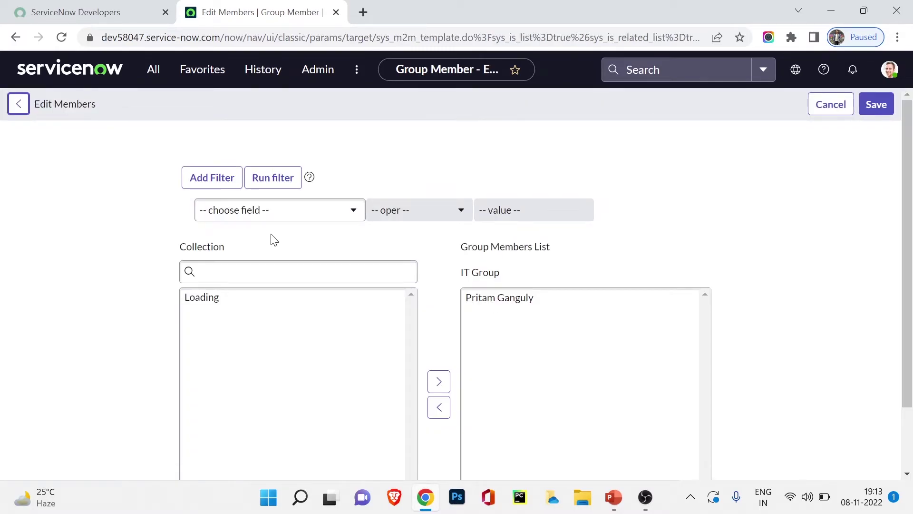
{"action": "left_click", "coordinate": [237, 300]}
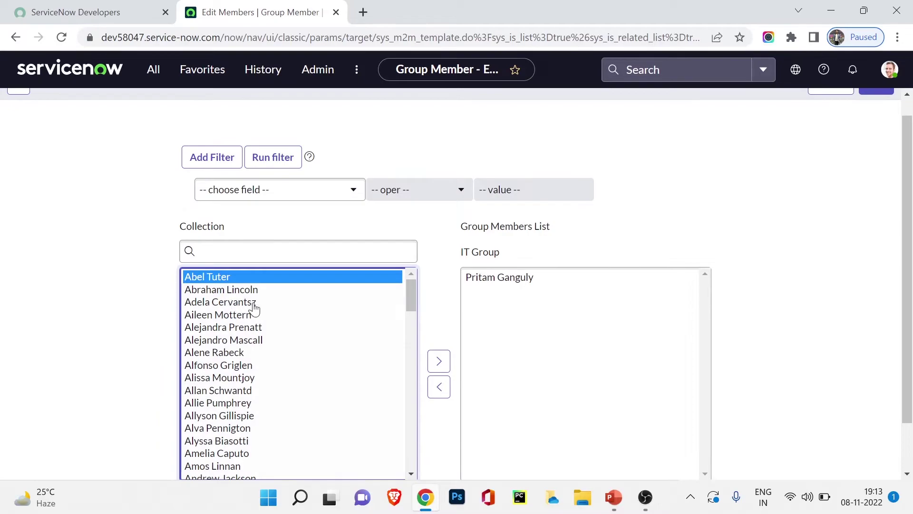
{"action": "left_click", "coordinate": [438, 360]}
{"action": "scroll", "coordinate": [612, 329], "scroll_direction": "down", "scroll_amount": 3}
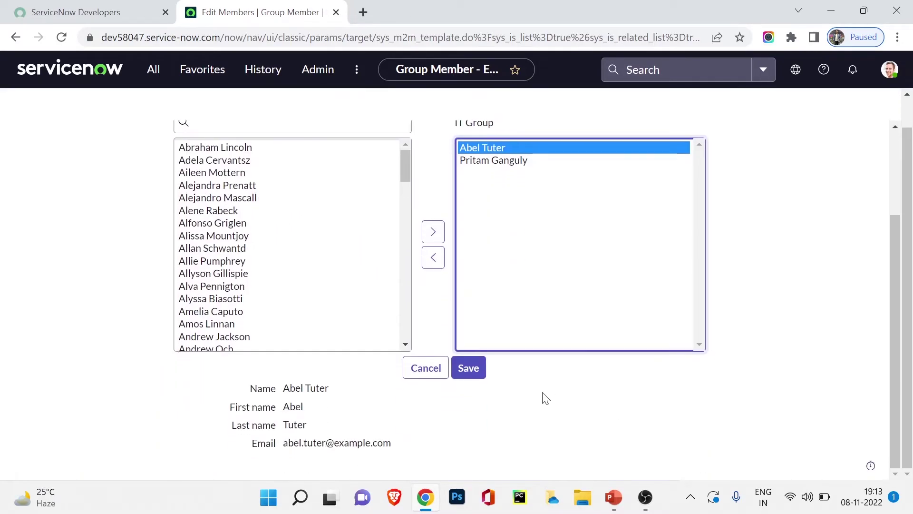
{"action": "left_click", "coordinate": [481, 376]}
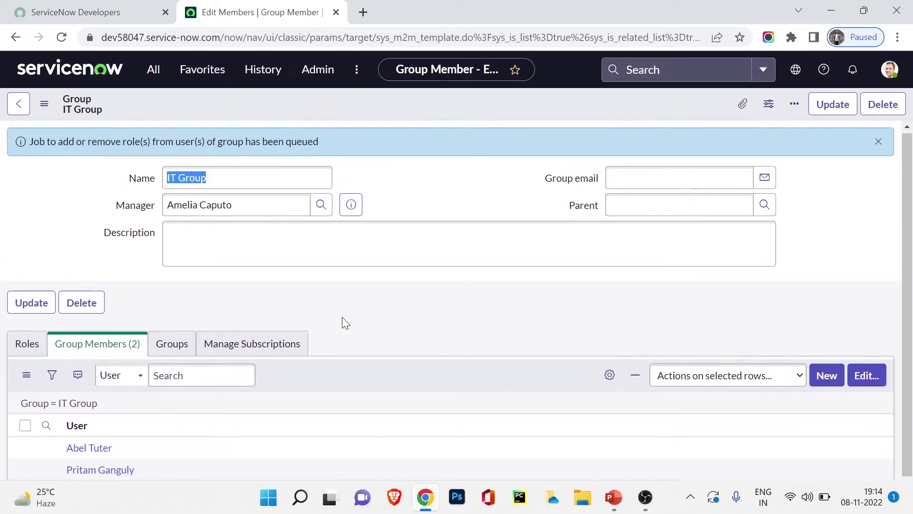
{"action": "scroll", "coordinate": [310, 365], "scroll_direction": "down", "scroll_amount": 2}
{"action": "scroll", "coordinate": [310, 364], "scroll_direction": "up", "scroll_amount": 2}
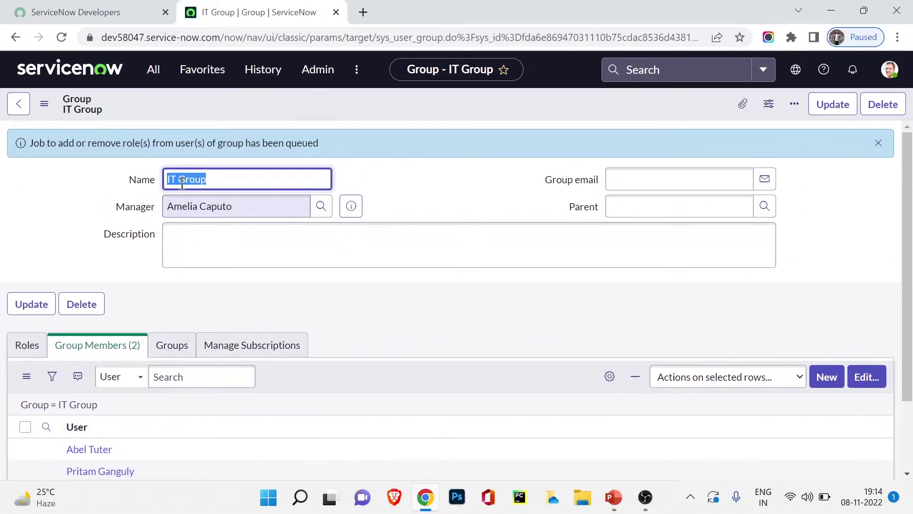
{"action": "left_click", "coordinate": [841, 105]}
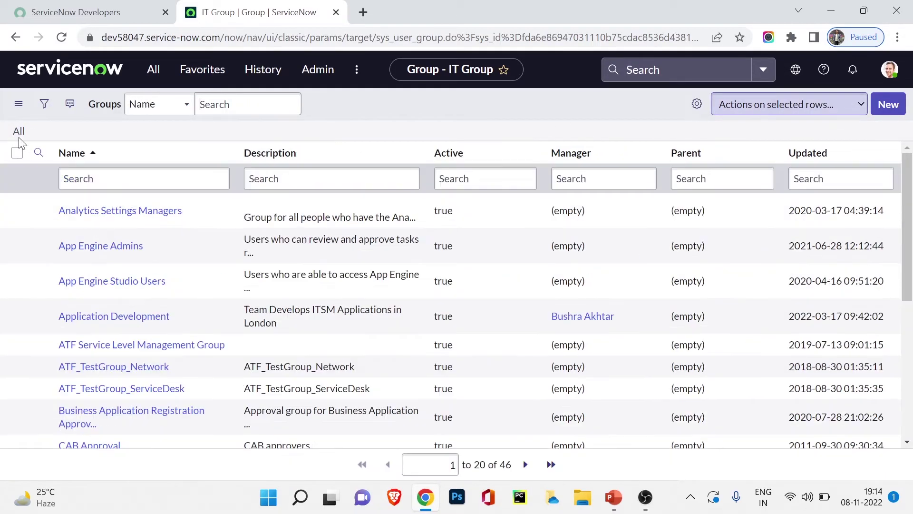
Start a new group named Sales Group and choose its manager from the Users lookup
{"action": "left_click", "coordinate": [883, 107]}
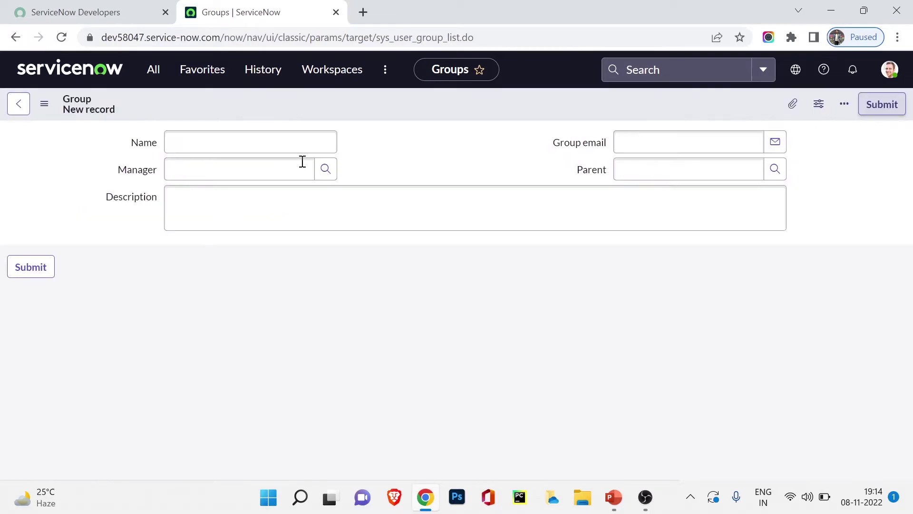
{"action": "left_click", "coordinate": [288, 151]}
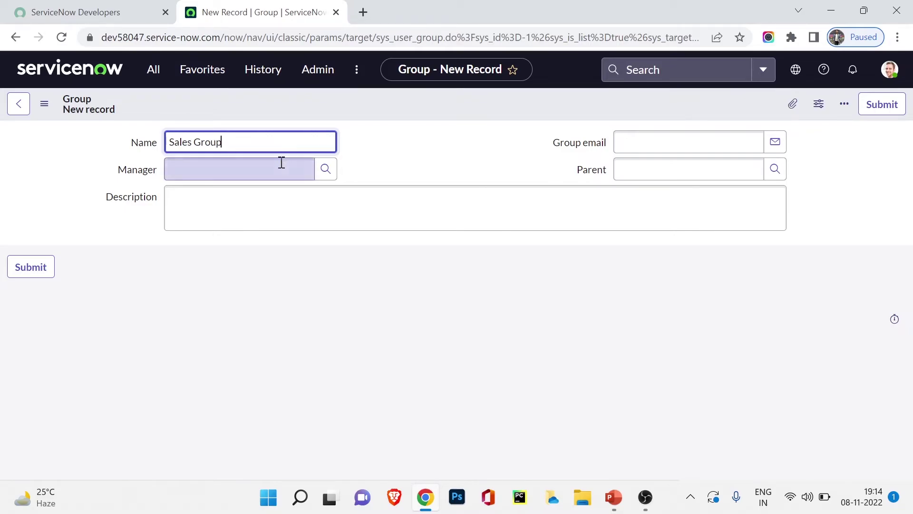
{"action": "left_click", "coordinate": [281, 161]}
{"action": "left_click", "coordinate": [325, 169]}
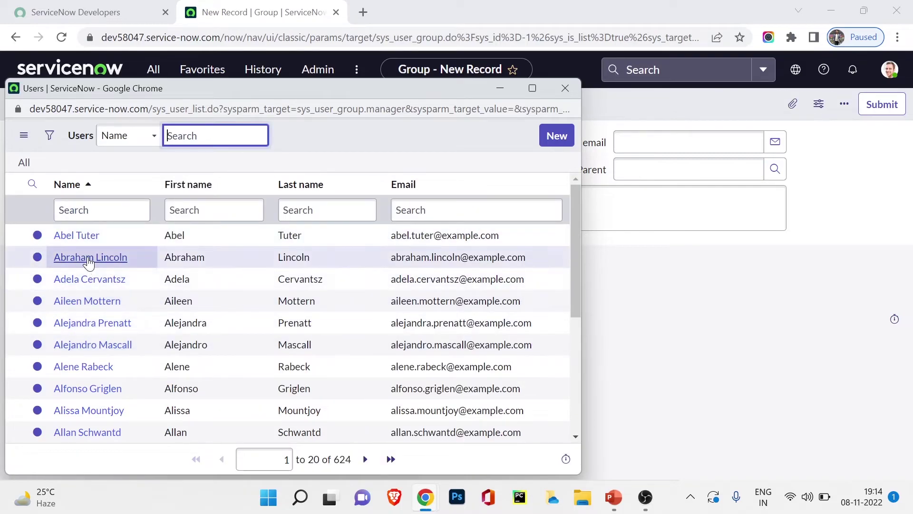
{"action": "left_click", "coordinate": [90, 257]}
{"action": "left_click", "coordinate": [227, 201]}
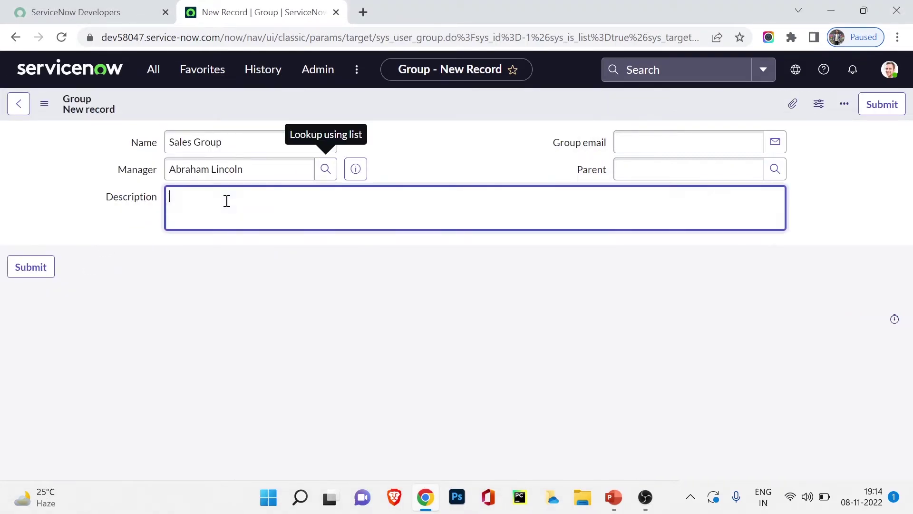
Set IT Group as parent via the 'IT' name filter and save Sales Group
{"action": "left_click", "coordinate": [662, 172]}
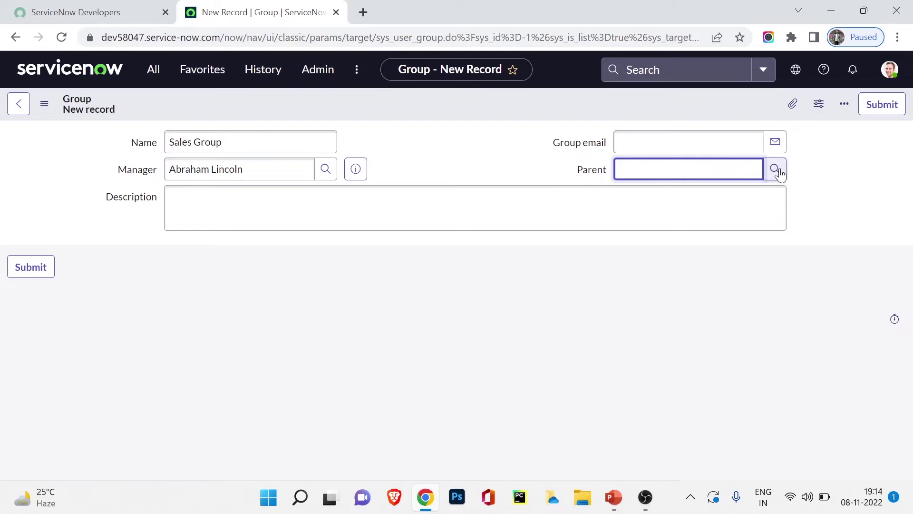
{"action": "left_click", "coordinate": [775, 169]}
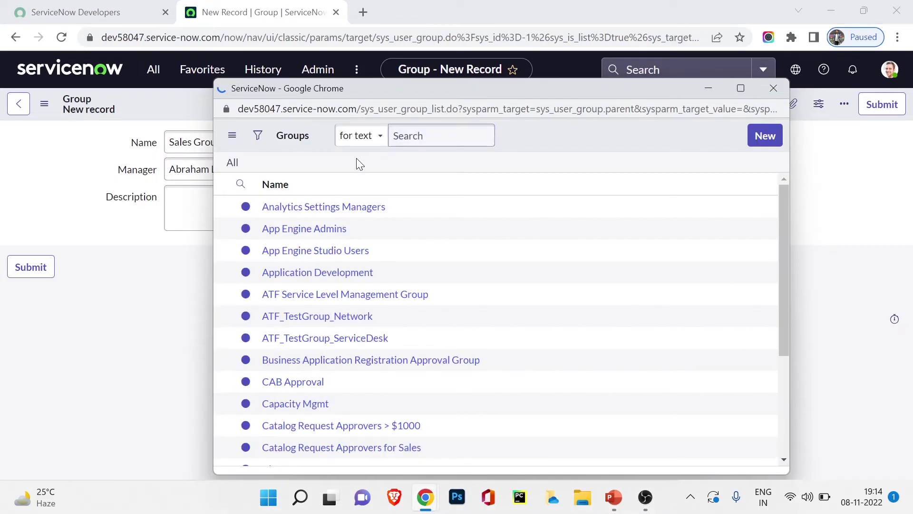
{"action": "left_click", "coordinate": [381, 214]}
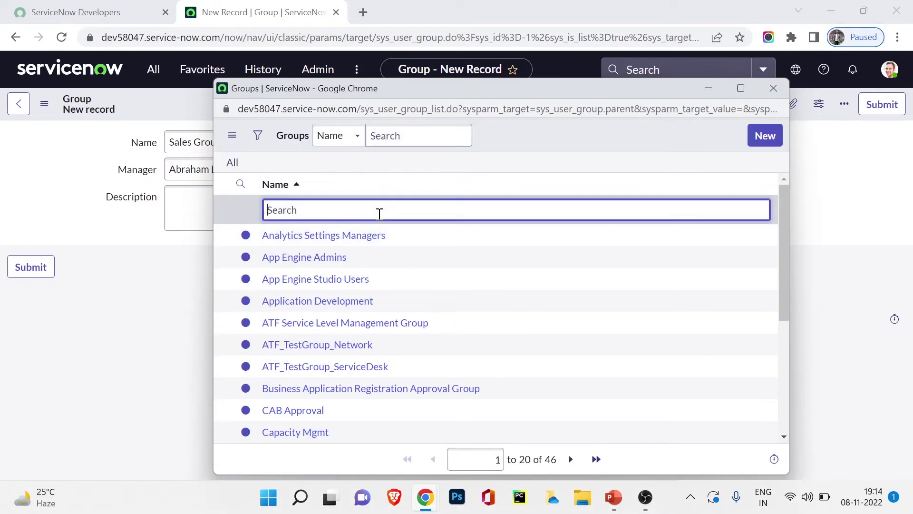
{"action": "type", "text": "IT"}
{"action": "key", "text": "Return"}
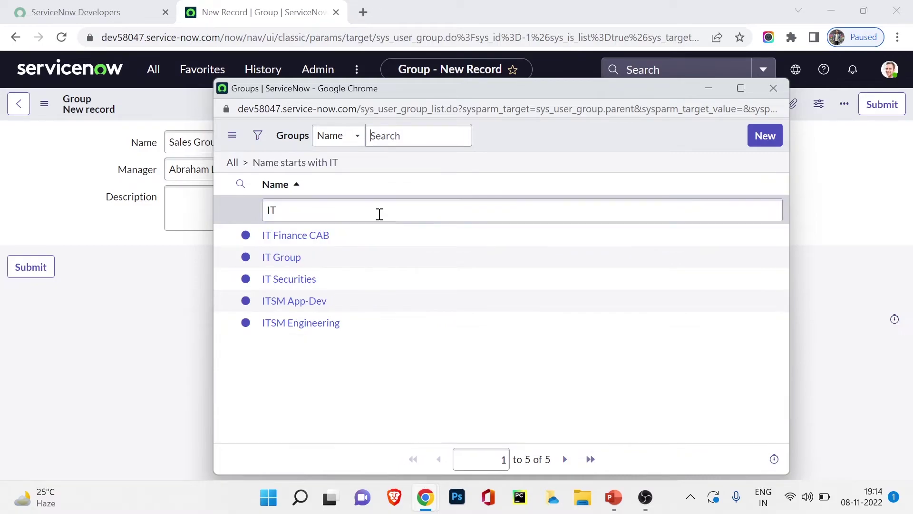
{"action": "left_click", "coordinate": [281, 257]}
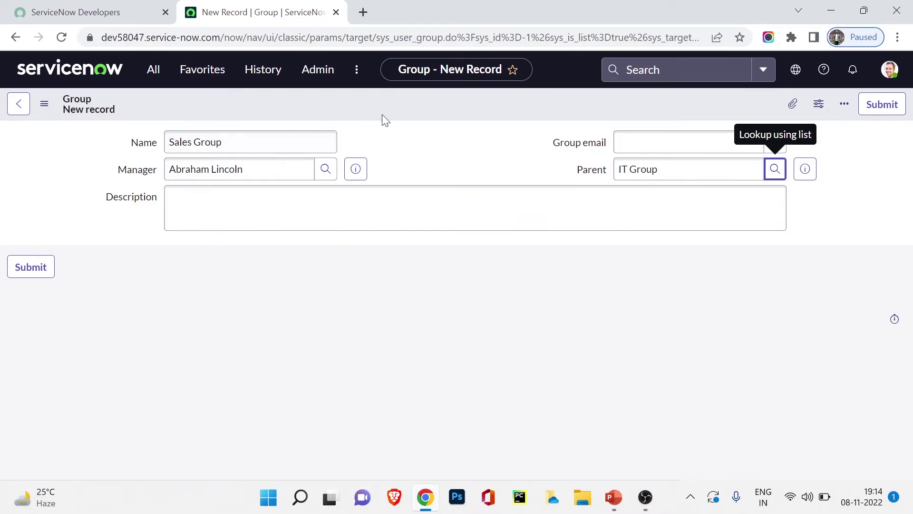
{"action": "right_click", "coordinate": [402, 118]}
{"action": "left_click", "coordinate": [410, 121]}
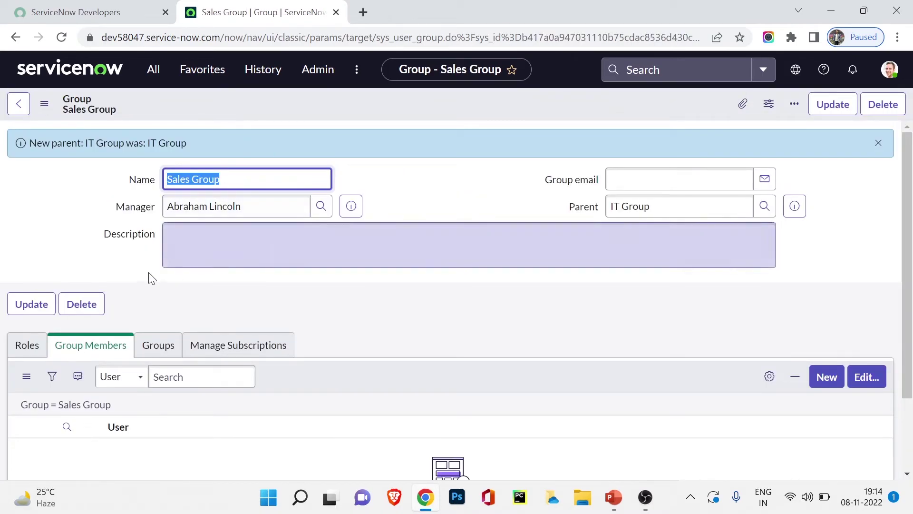
{"action": "left_click", "coordinate": [871, 381]}
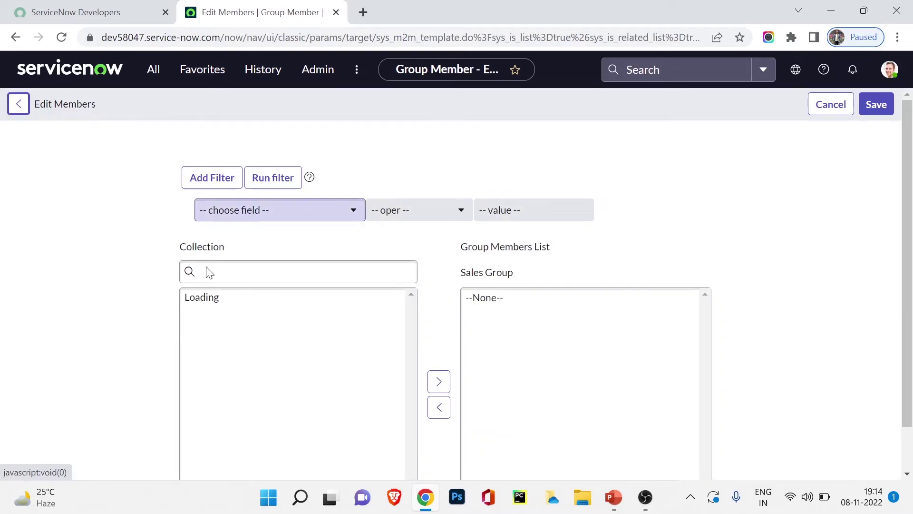
Add two users, including the group's manager, to Sales Group's members list and save
{"action": "left_click", "coordinate": [239, 272]}
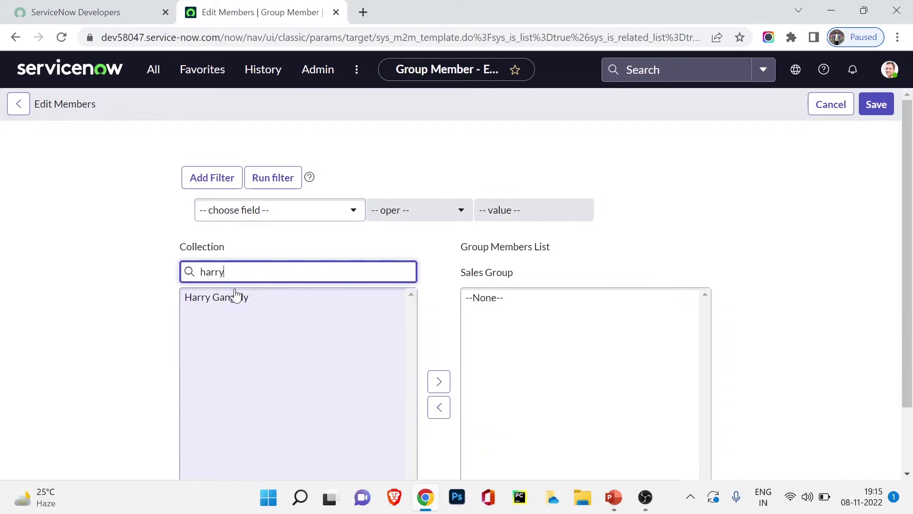
{"action": "left_click", "coordinate": [232, 298]}
{"action": "left_click", "coordinate": [440, 362]}
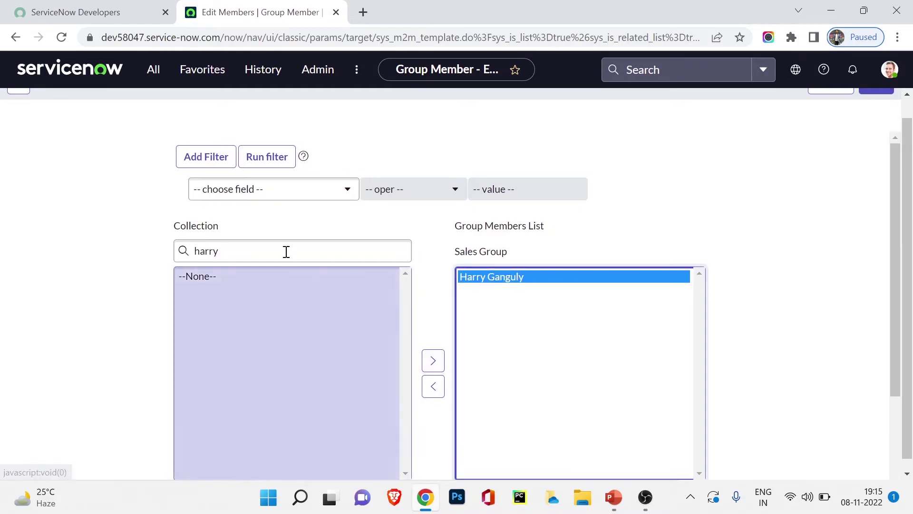
{"action": "left_click", "coordinate": [282, 248]}
{"action": "key", "text": "ctrl+a"}
{"action": "type", "text": "ab"}
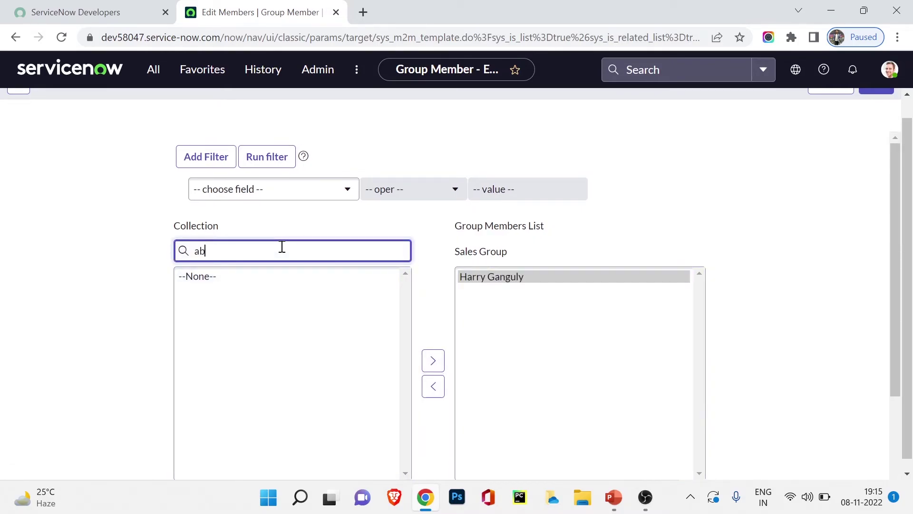
{"action": "type", "text": "r"}
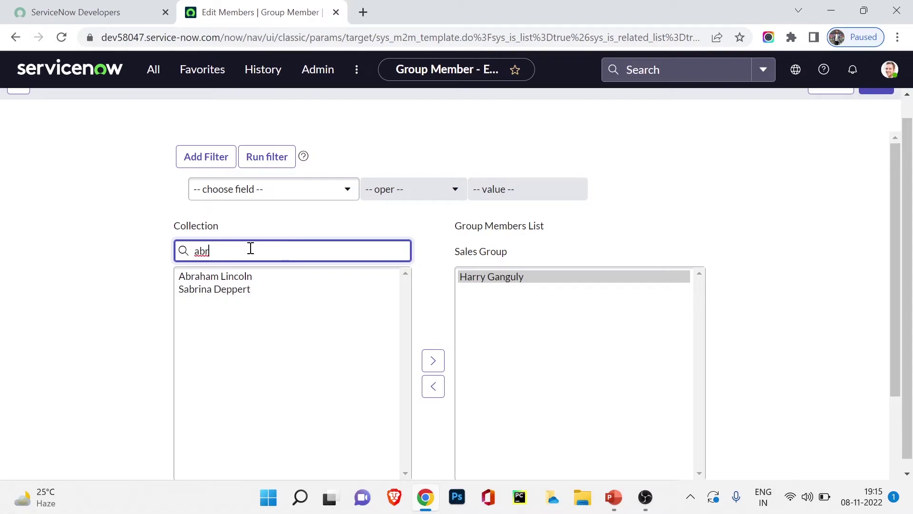
{"action": "left_click", "coordinate": [242, 276]}
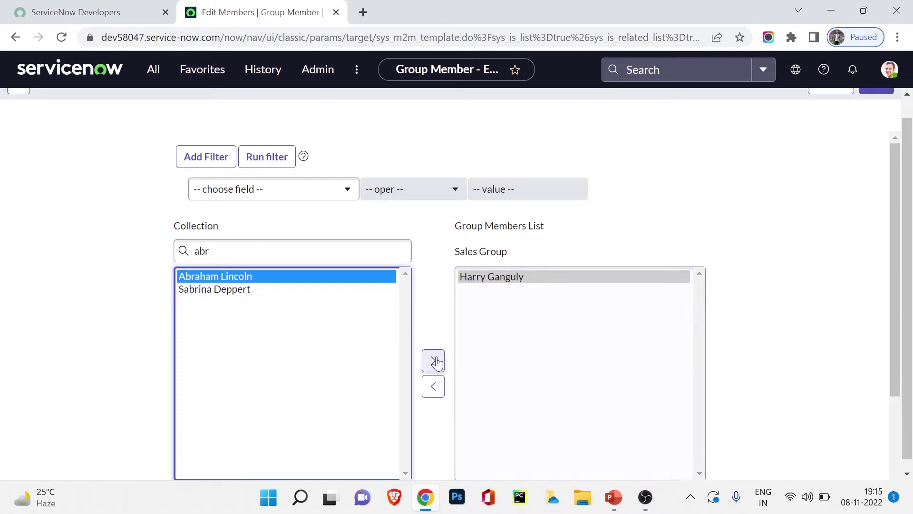
{"action": "left_click", "coordinate": [433, 360]}
{"action": "scroll", "coordinate": [426, 312], "scroll_direction": "down", "scroll_amount": 3}
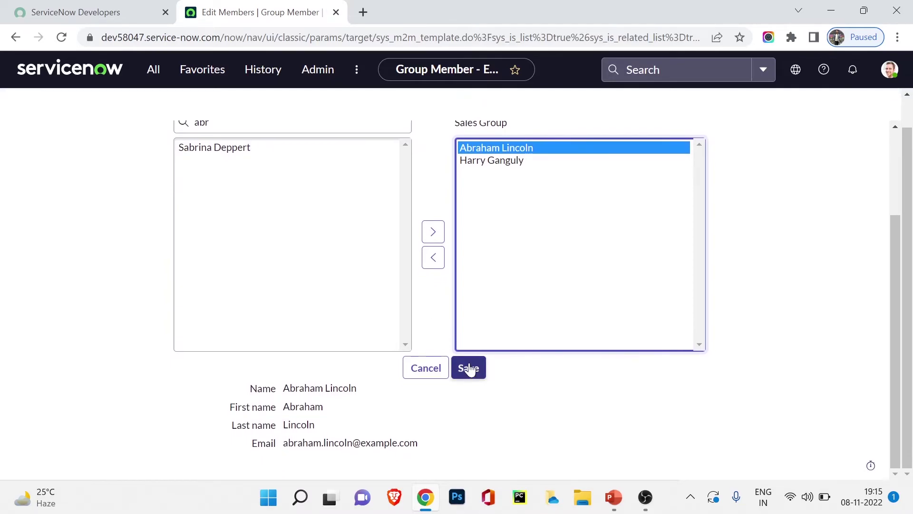
{"action": "left_click", "coordinate": [468, 368]}
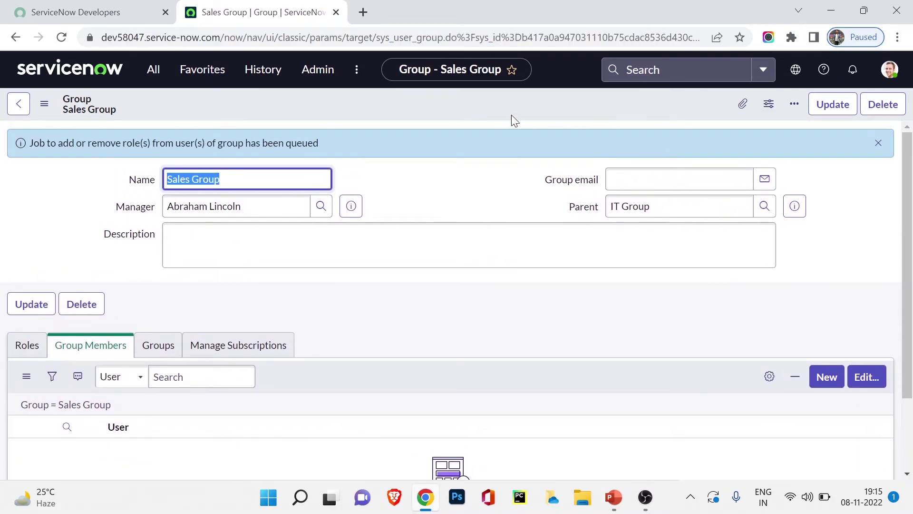
Save the Sales Group record and update it to return to the Groups list
{"action": "right_click", "coordinate": [515, 105]}
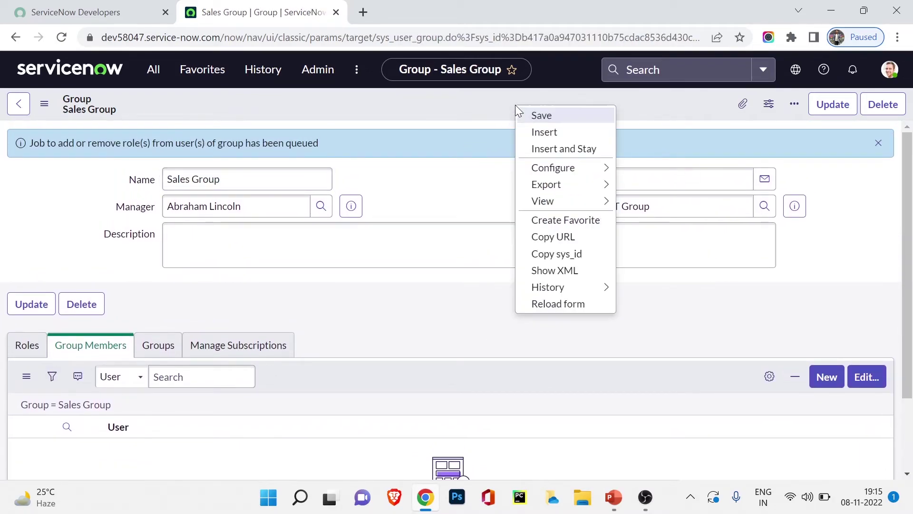
{"action": "left_click", "coordinate": [529, 114]}
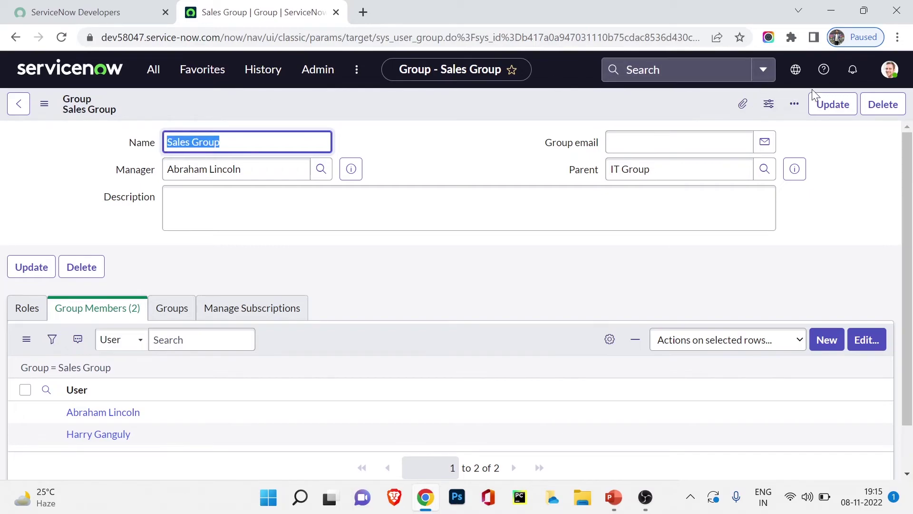
{"action": "left_click", "coordinate": [832, 104]}
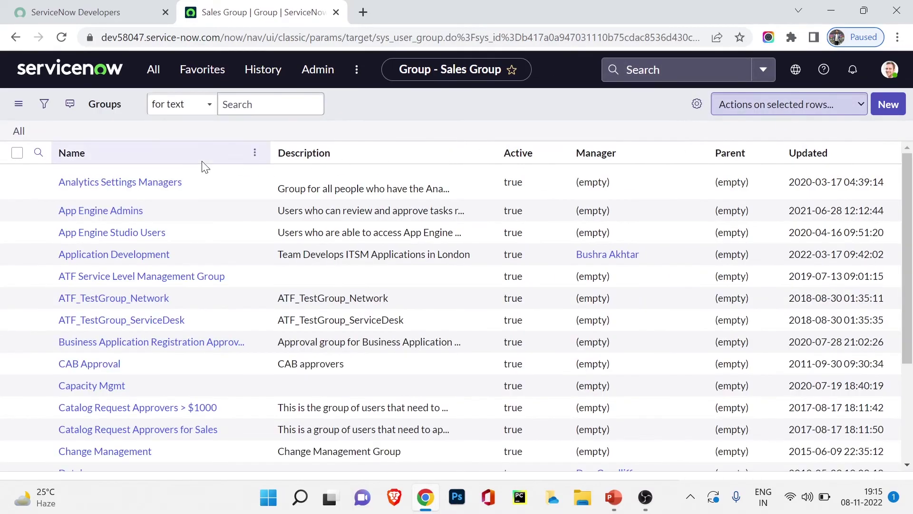
Open IT Group in a new tab and save its manager as the group's third member
{"action": "left_click", "coordinate": [809, 155]}
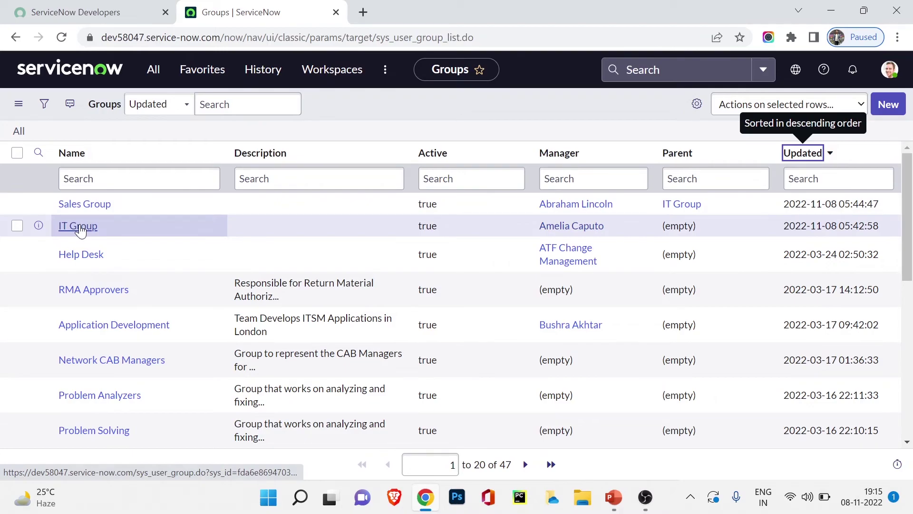
{"action": "left_click", "coordinate": [79, 227]}
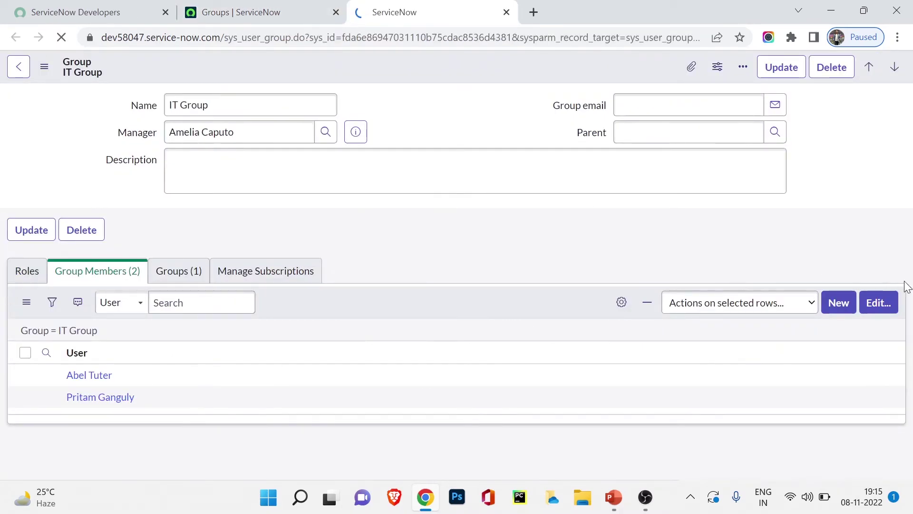
{"action": "left_click", "coordinate": [880, 305]}
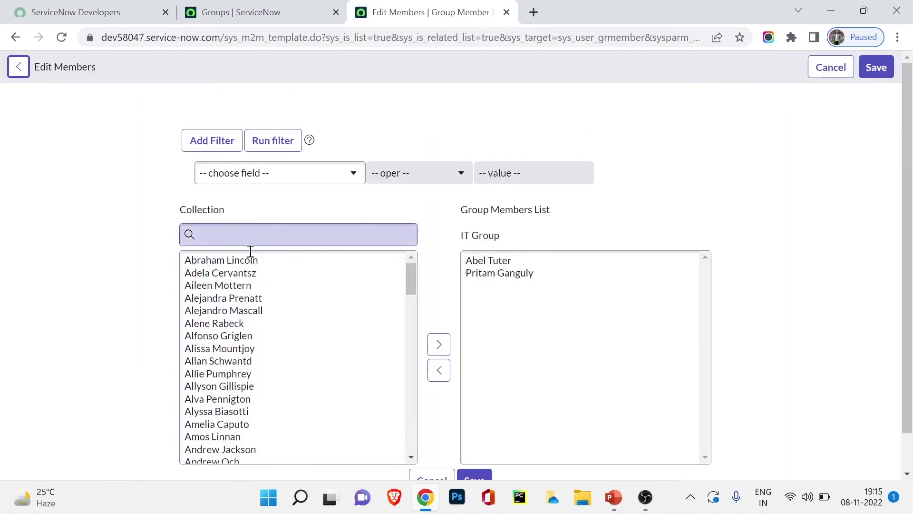
{"action": "left_click", "coordinate": [247, 236]}
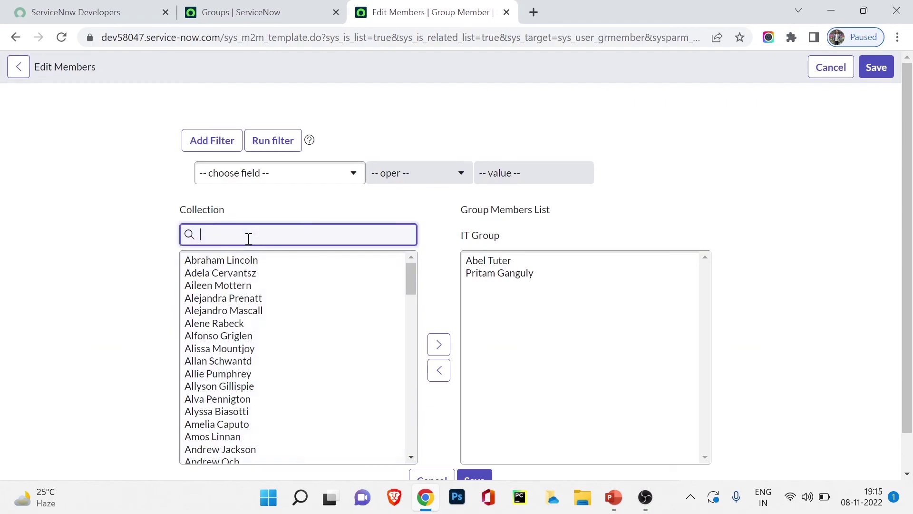
{"action": "type", "text": "amelia"}
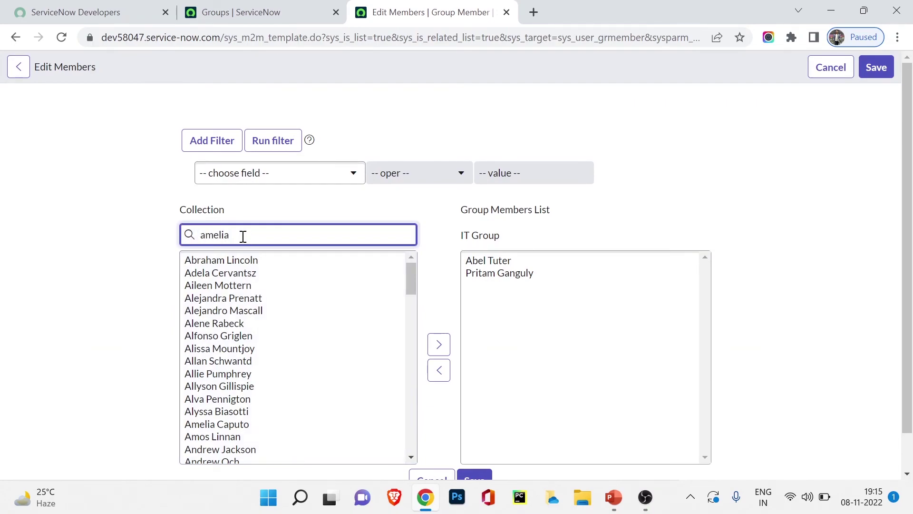
{"action": "left_click", "coordinate": [255, 265]}
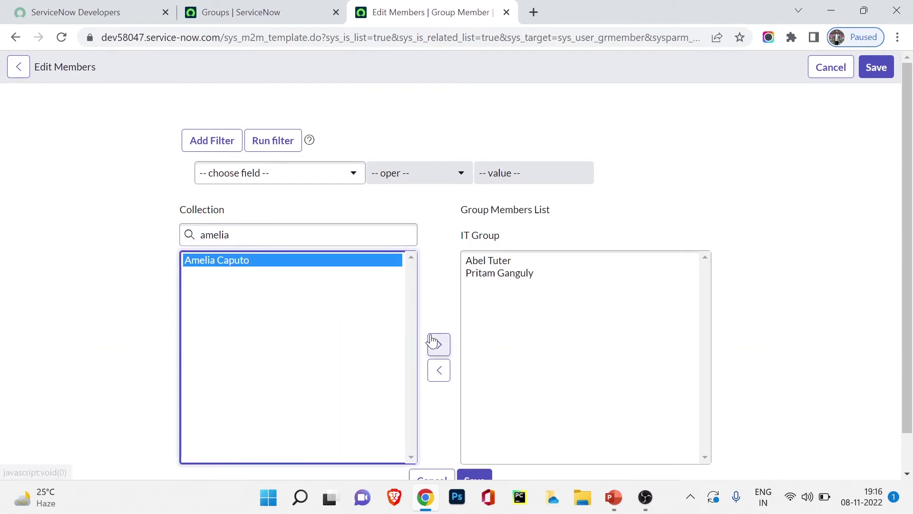
{"action": "left_click", "coordinate": [434, 343]}
{"action": "left_click", "coordinate": [879, 68]}
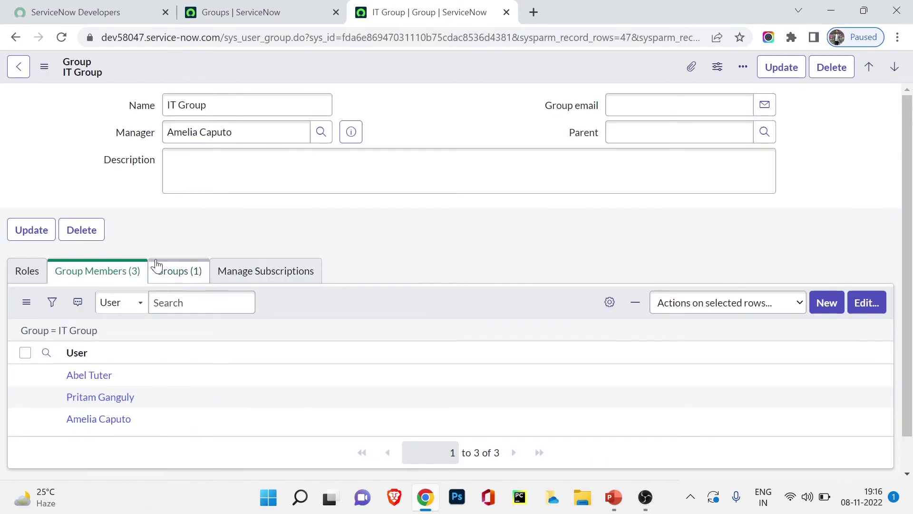
Verify Sales Group is listed under IT Group's child groups, open it in its own tab, then return to IT Group
{"action": "left_click", "coordinate": [177, 274]}
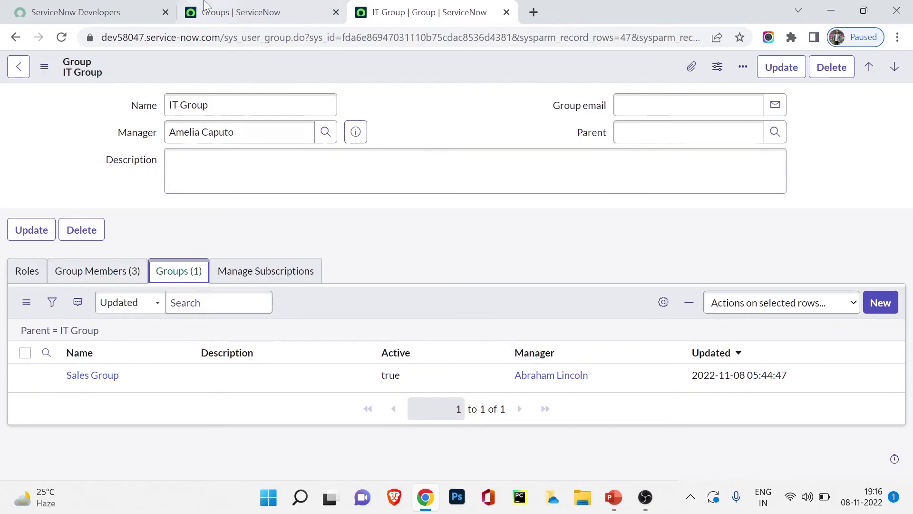
{"action": "left_click", "coordinate": [223, 12]}
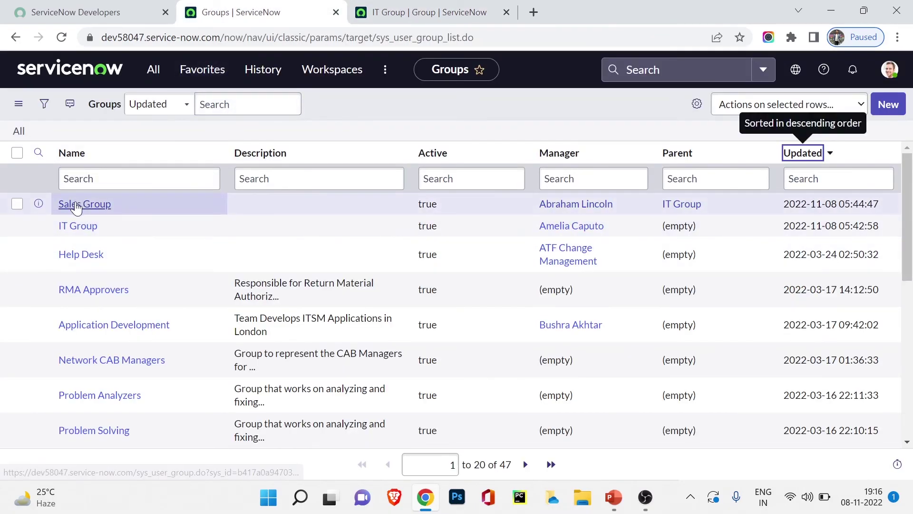
{"action": "middle_click", "coordinate": [78, 204]}
{"action": "left_click", "coordinate": [578, 10]}
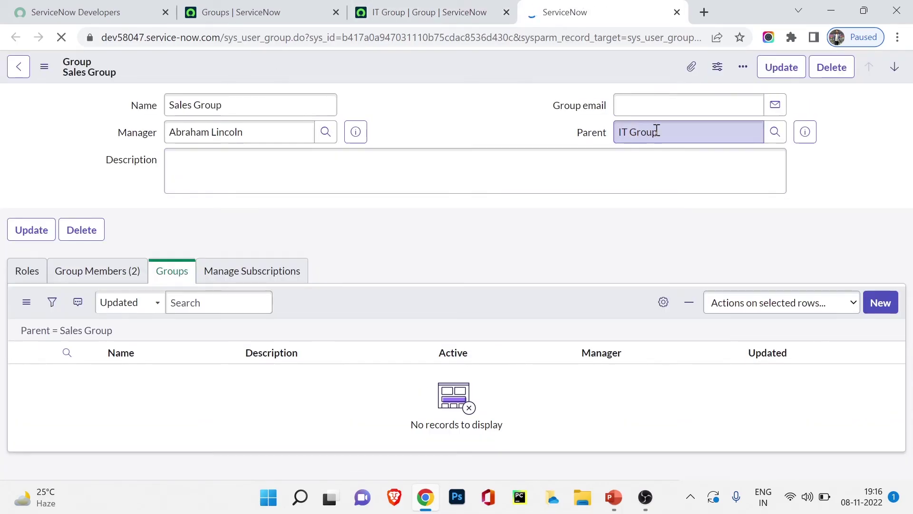
{"action": "key", "text": "ctrl+shift+Tab"}
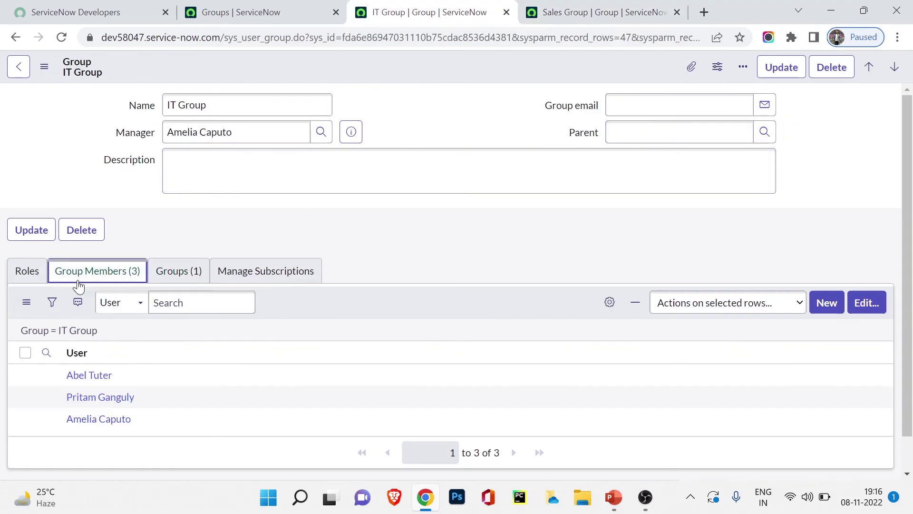